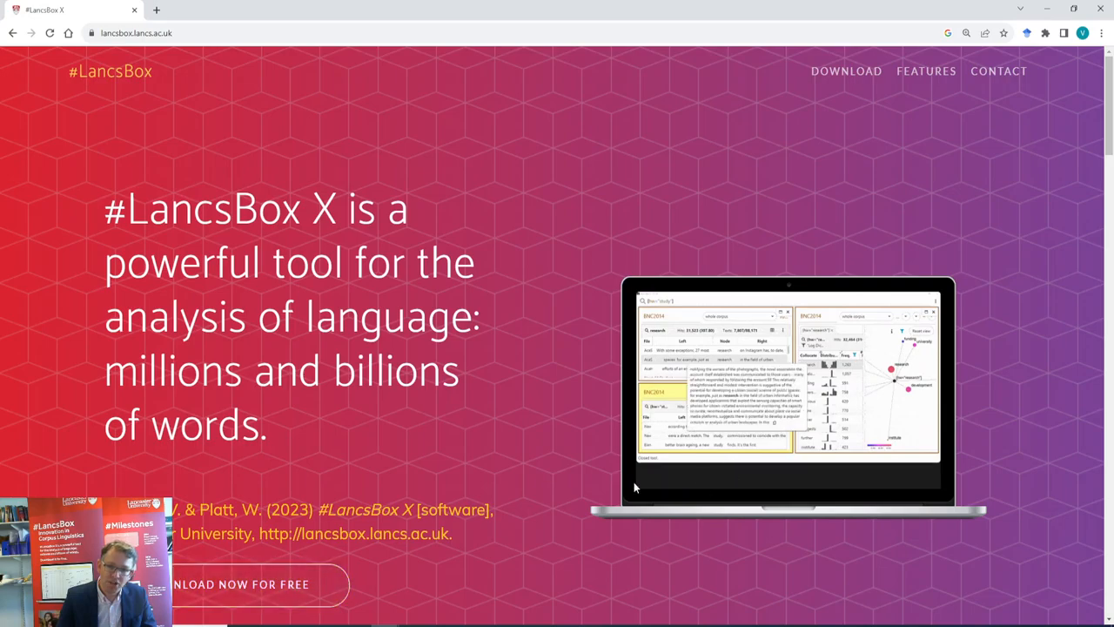
Step: Look through the #LancsBox X website's download, features and contact sections, then return to the start of the page
{"action": "scroll", "coordinate": [600, 492], "scroll_direction": "down", "scroll_amount": 7}
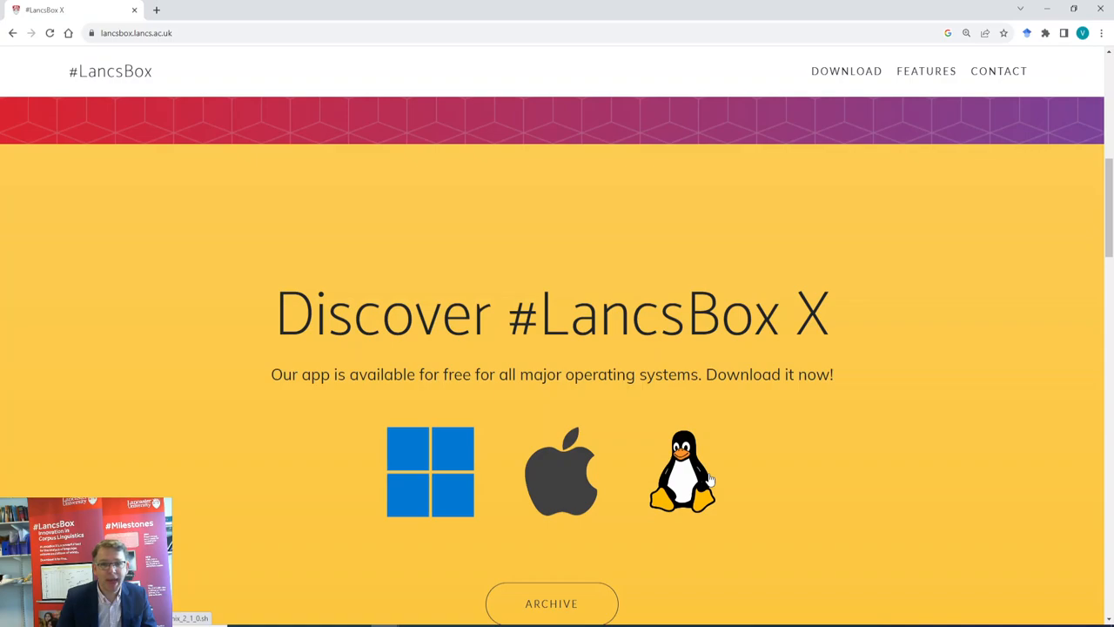
{"action": "scroll", "coordinate": [710, 477], "scroll_direction": "down", "scroll_amount": 9}
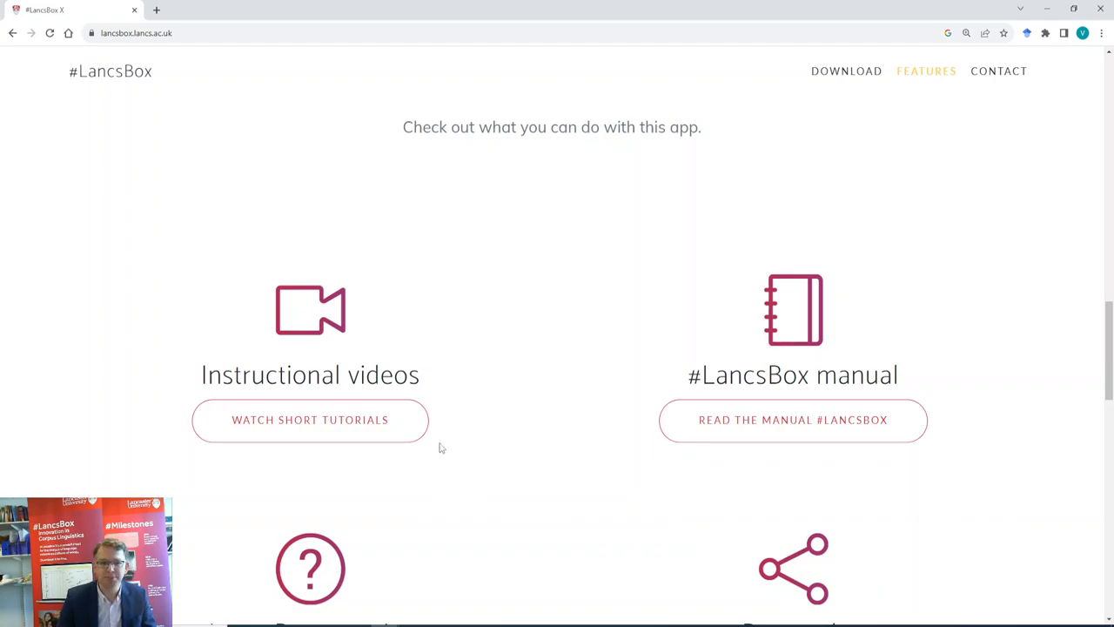
{"action": "scroll", "coordinate": [440, 448], "scroll_direction": "down", "scroll_amount": 3}
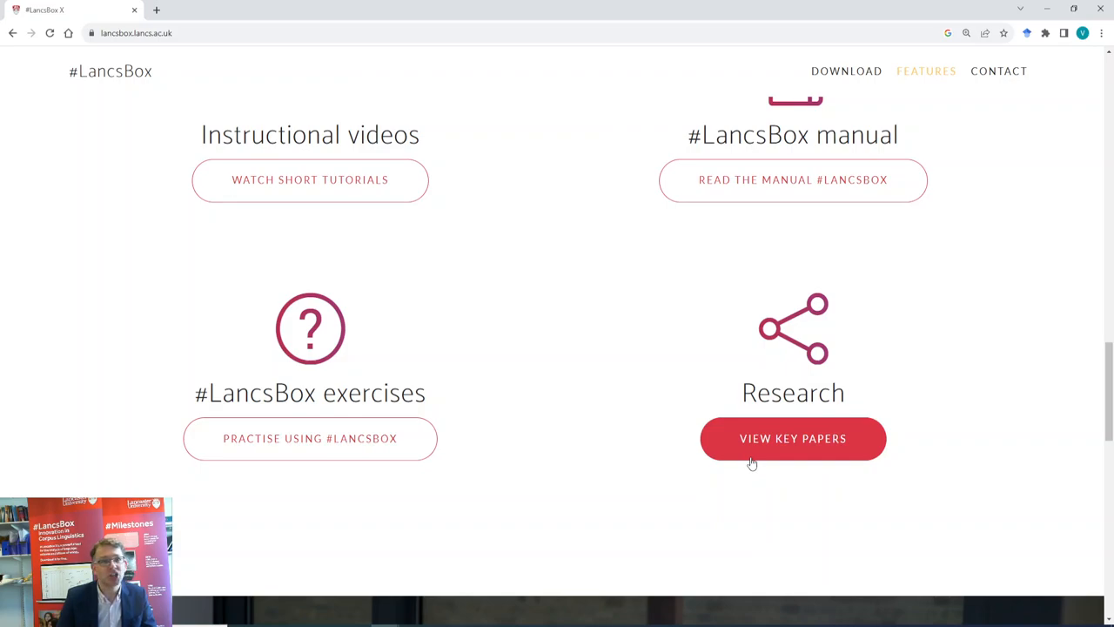
{"action": "scroll", "coordinate": [749, 466], "scroll_direction": "down", "scroll_amount": 5}
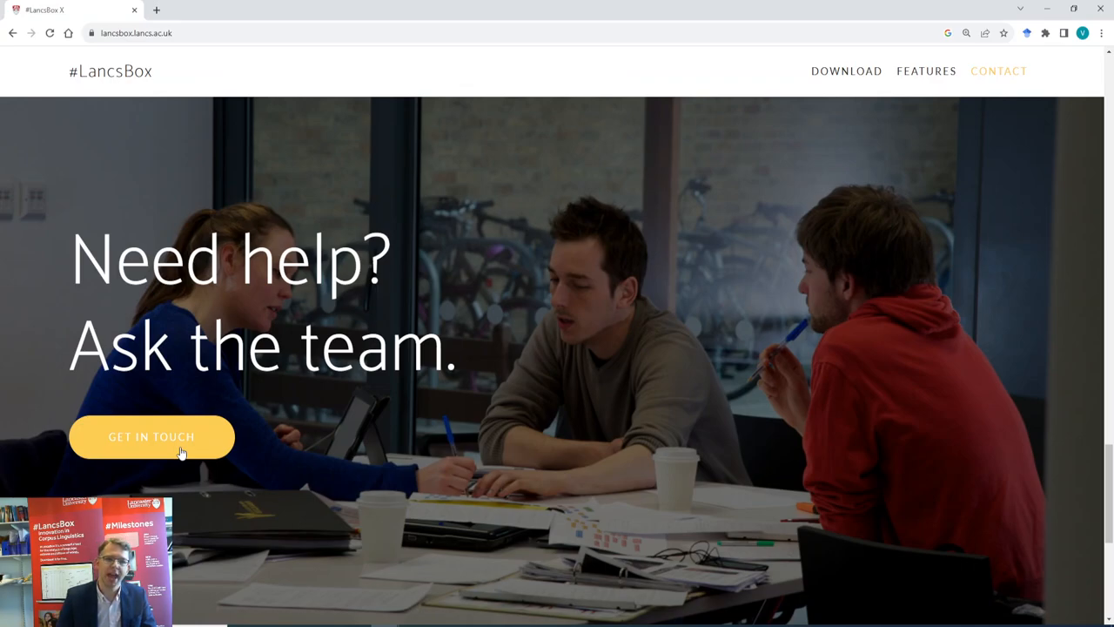
{"action": "left_click", "coordinate": [106, 77]}
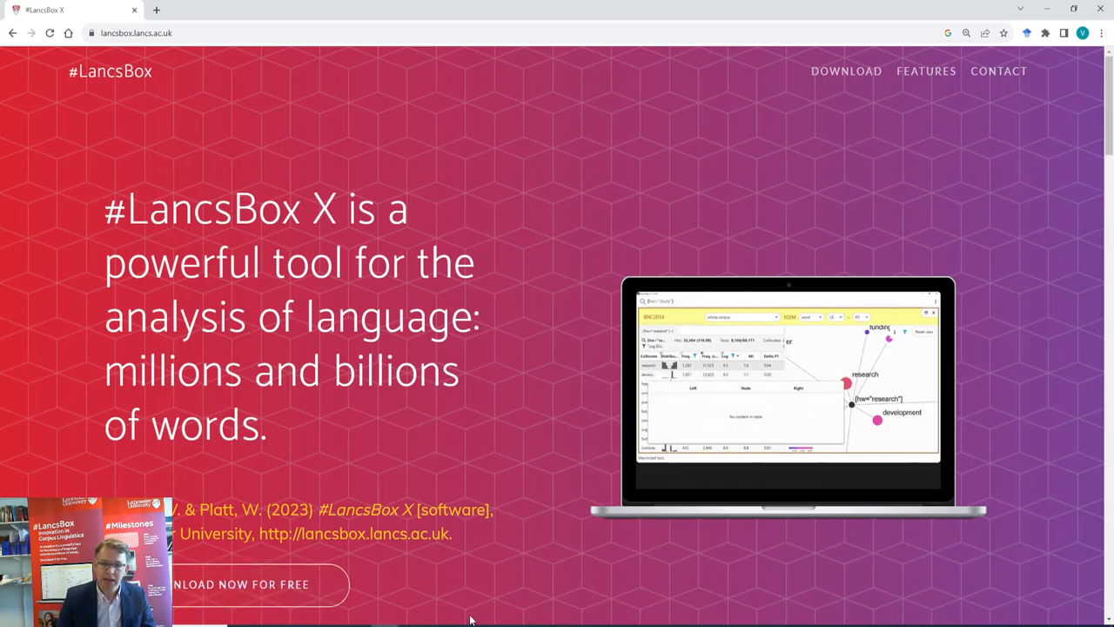
Step: Switch to the #LancsBox X desktop application and add a Text tool panel to the right of the KWIC panel
{"action": "left_click", "coordinate": [499, 625]}
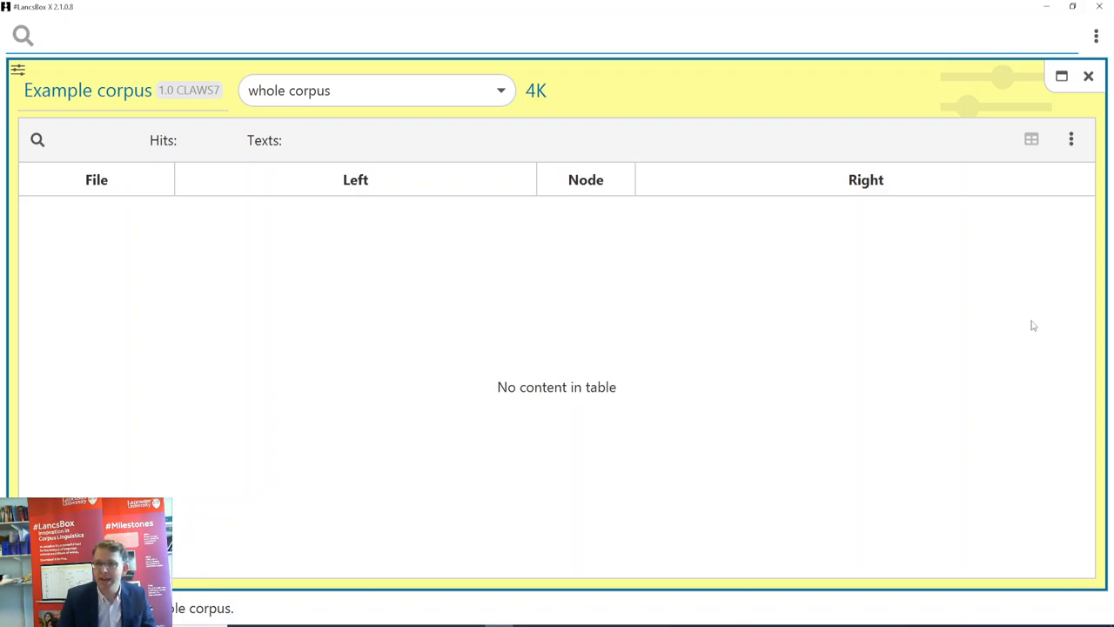
{"action": "mouse_move", "coordinate": [1098, 317]}
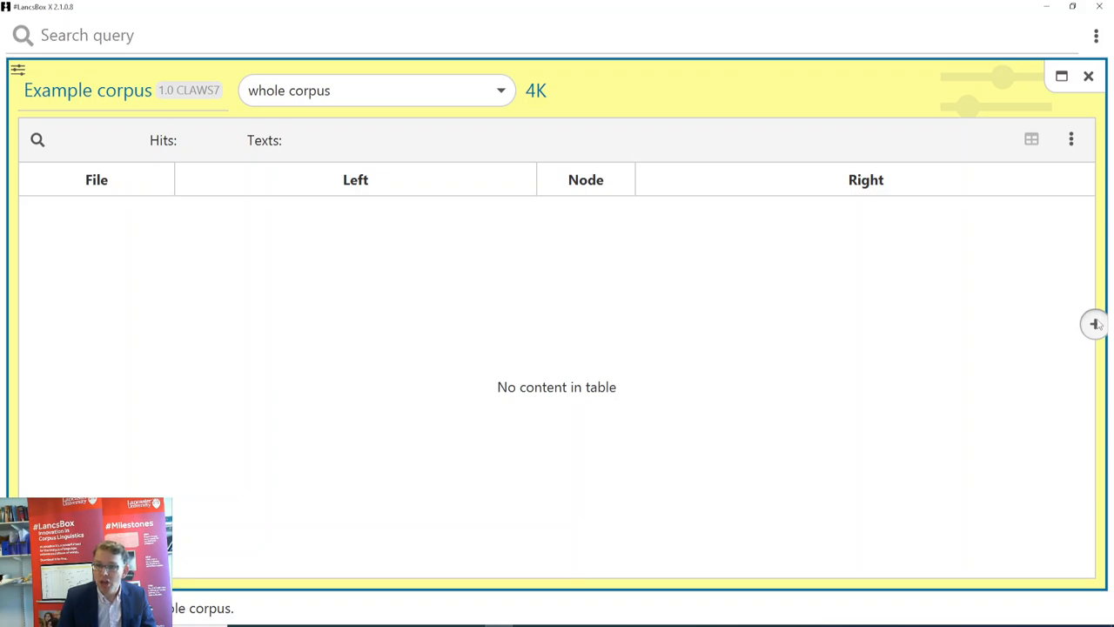
{"action": "left_click", "coordinate": [1096, 324]}
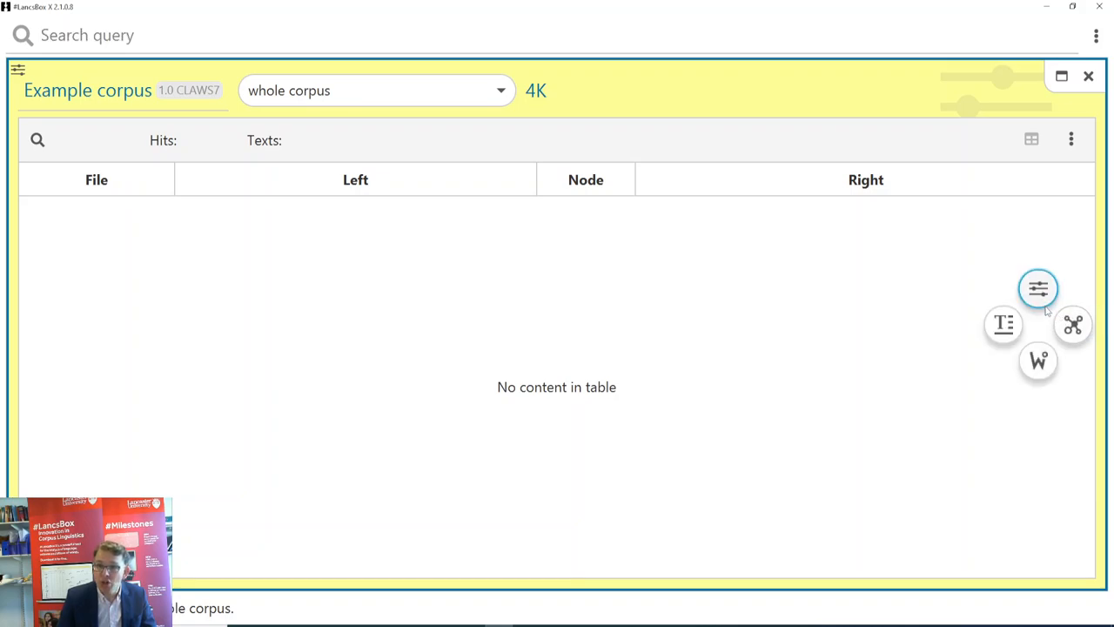
{"action": "left_click", "coordinate": [1005, 327]}
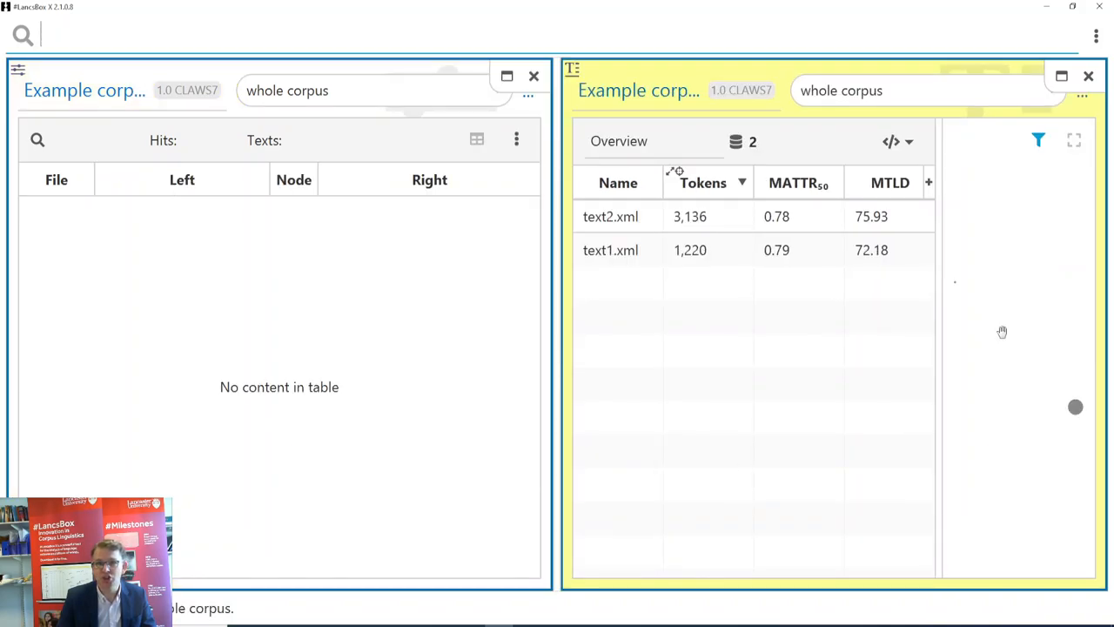
Step: Add a GraphColl panel below the KWIC panel and a Words panel below the Text panel
{"action": "left_click", "coordinate": [279, 578]}
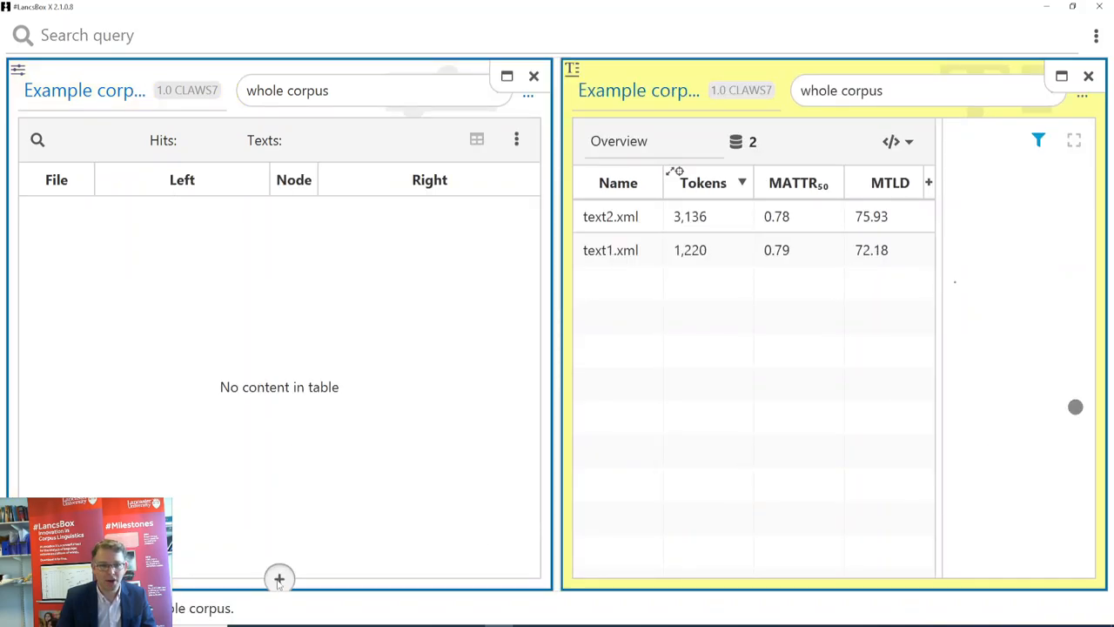
{"action": "left_click", "coordinate": [280, 578]}
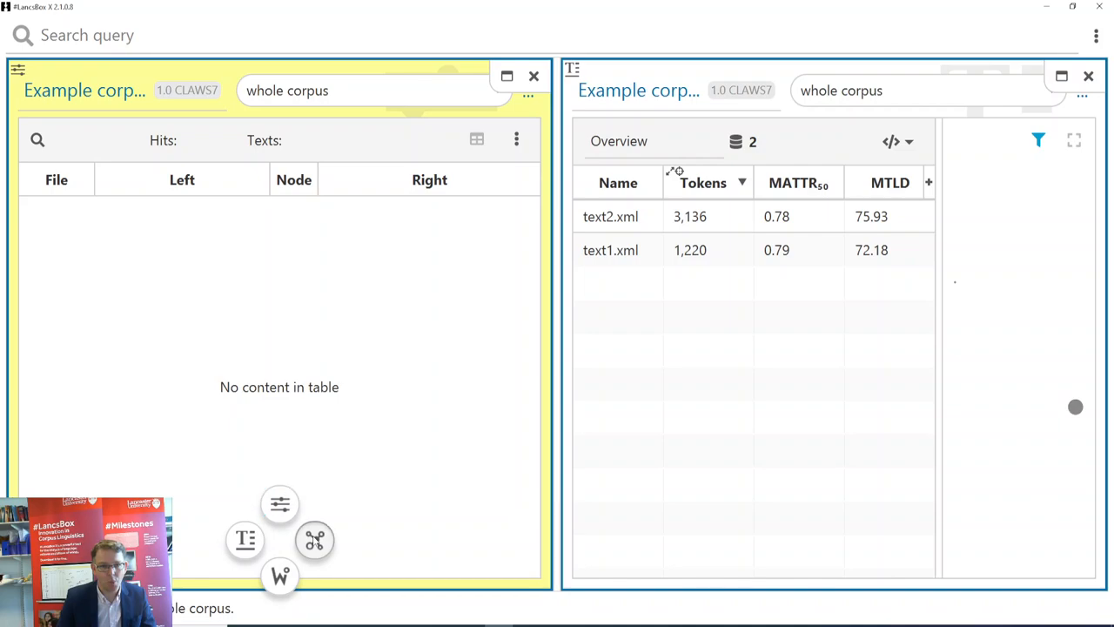
{"action": "left_click", "coordinate": [313, 542]}
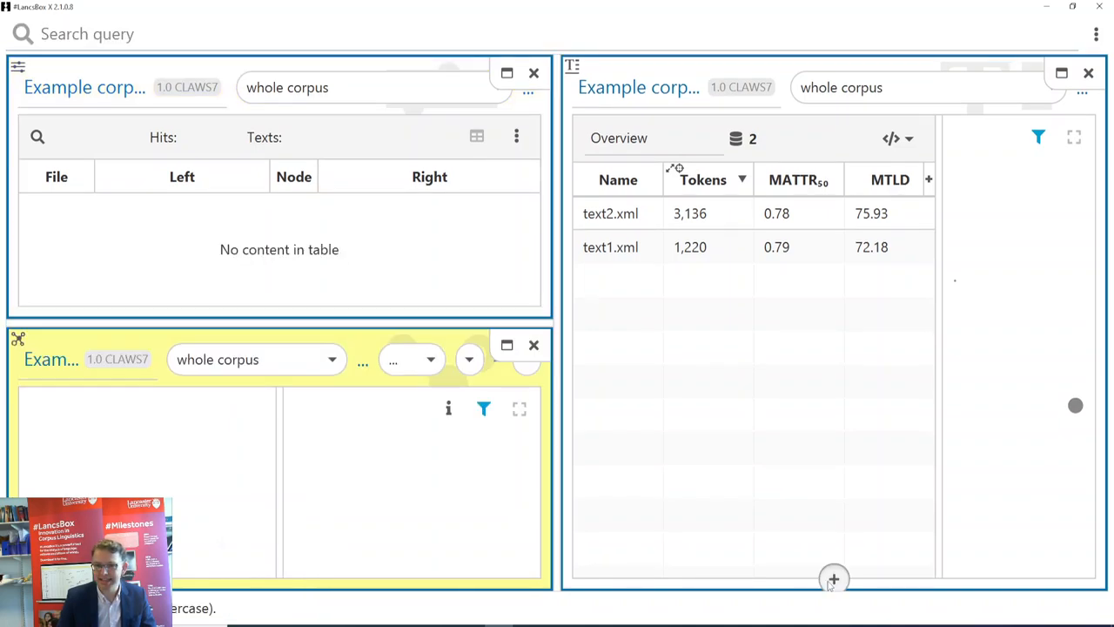
{"action": "left_click", "coordinate": [834, 578]}
{"action": "left_click", "coordinate": [834, 580]}
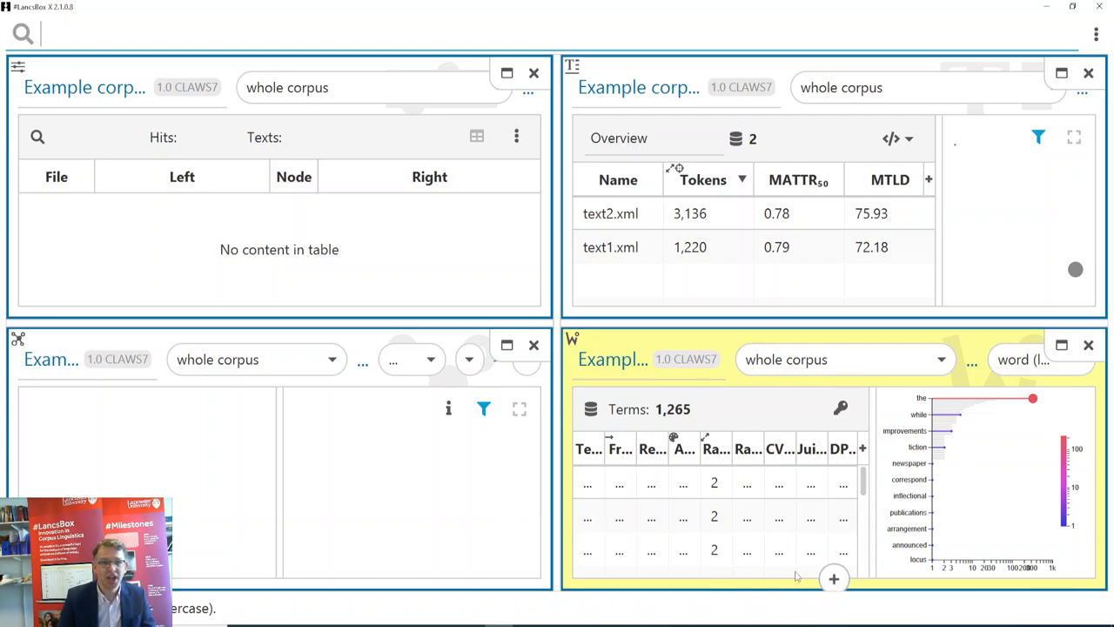
Step: Activate the GraphColl, KWIC and Text panels together with the Words panel
{"action": "left_click", "coordinate": [161, 337]}
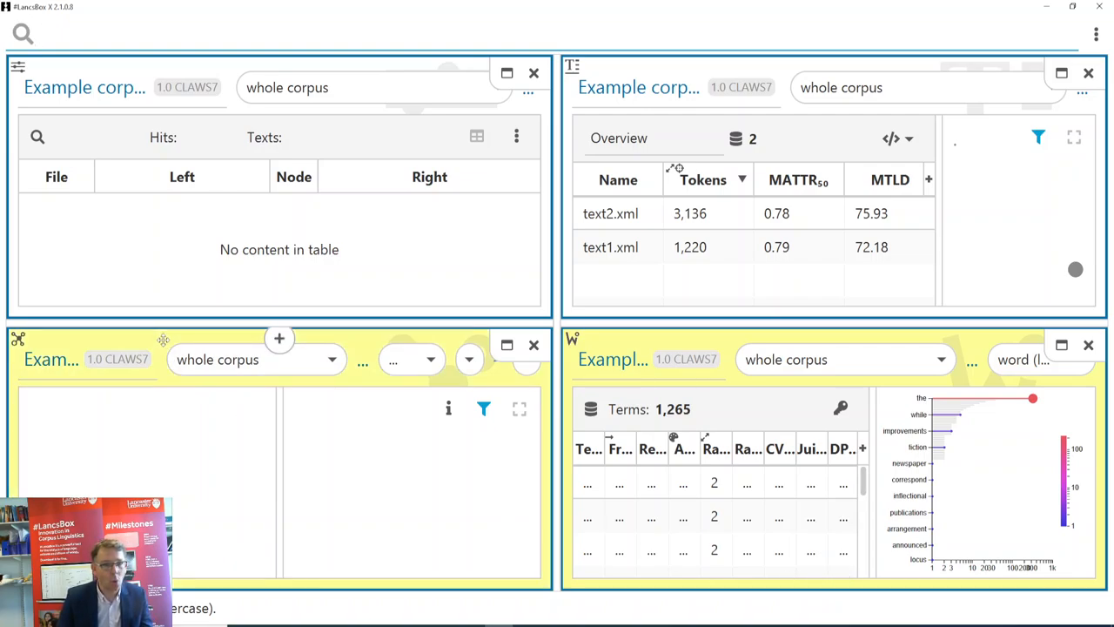
{"action": "left_click", "coordinate": [181, 62]}
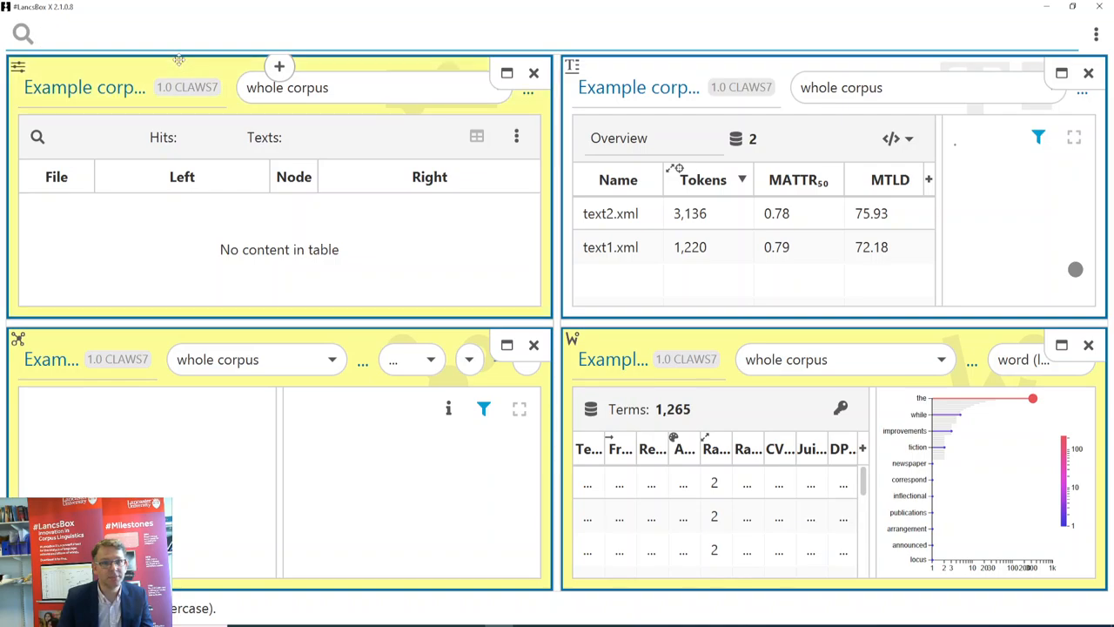
{"action": "left_click", "coordinate": [648, 64]}
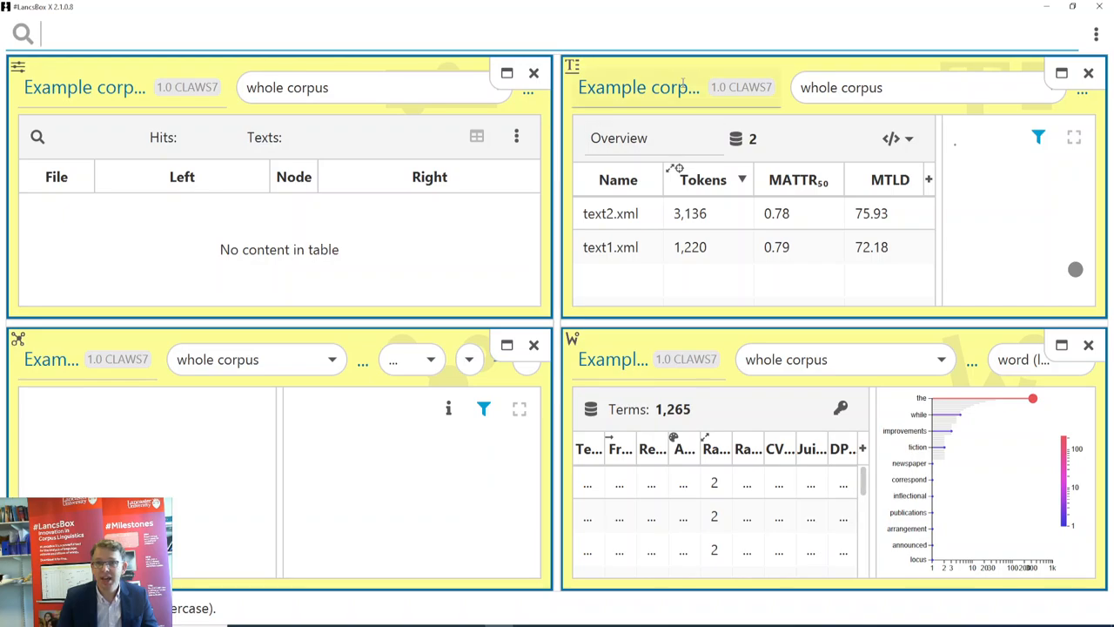
Step: Move the Text panel to the left of the KWIC panel and close the GraphColl panel
{"action": "left_click_drag", "start_coordinate": [925, 64], "coordinate": [112, 167]}
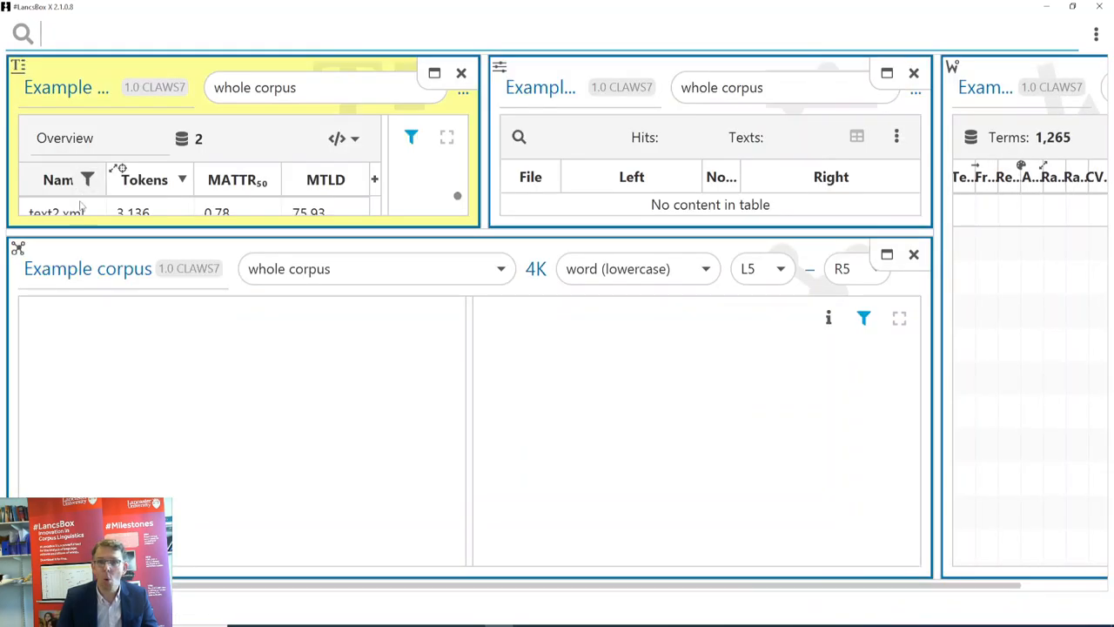
{"action": "left_click", "coordinate": [913, 253]}
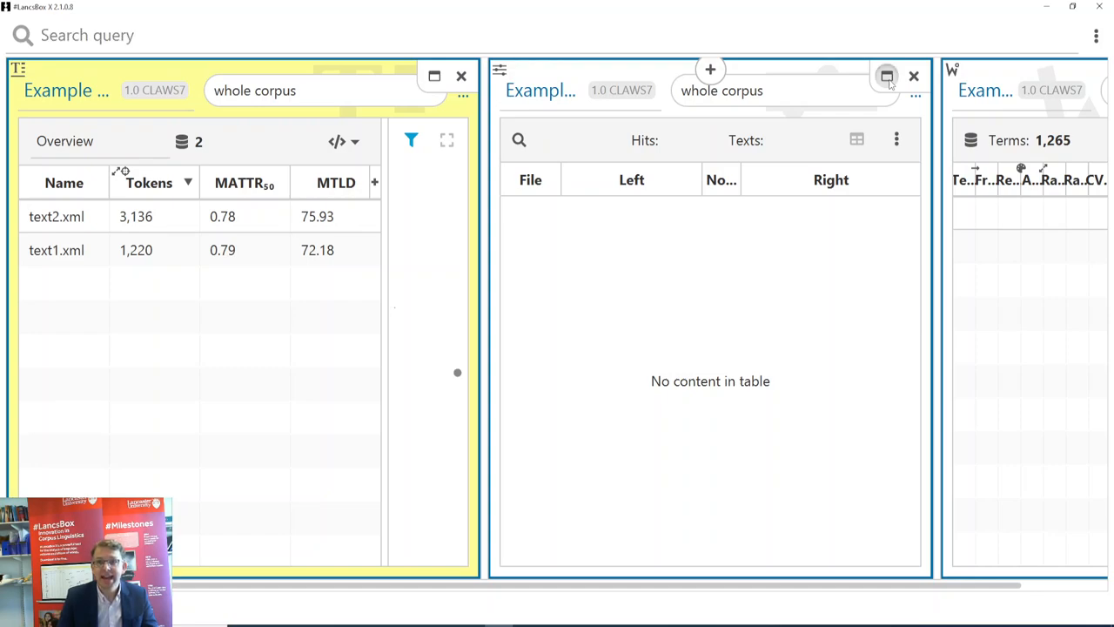
Step: Maximise the KWIC panel and search the whole Example corpus for "new"
{"action": "left_click", "coordinate": [887, 76]}
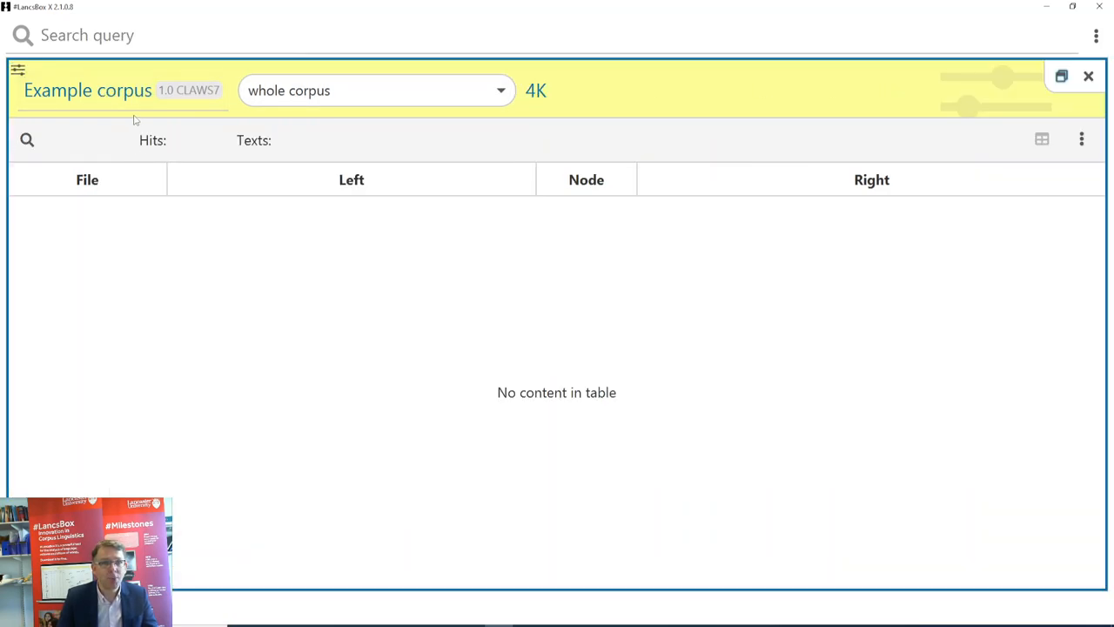
{"action": "left_click", "coordinate": [73, 44]}
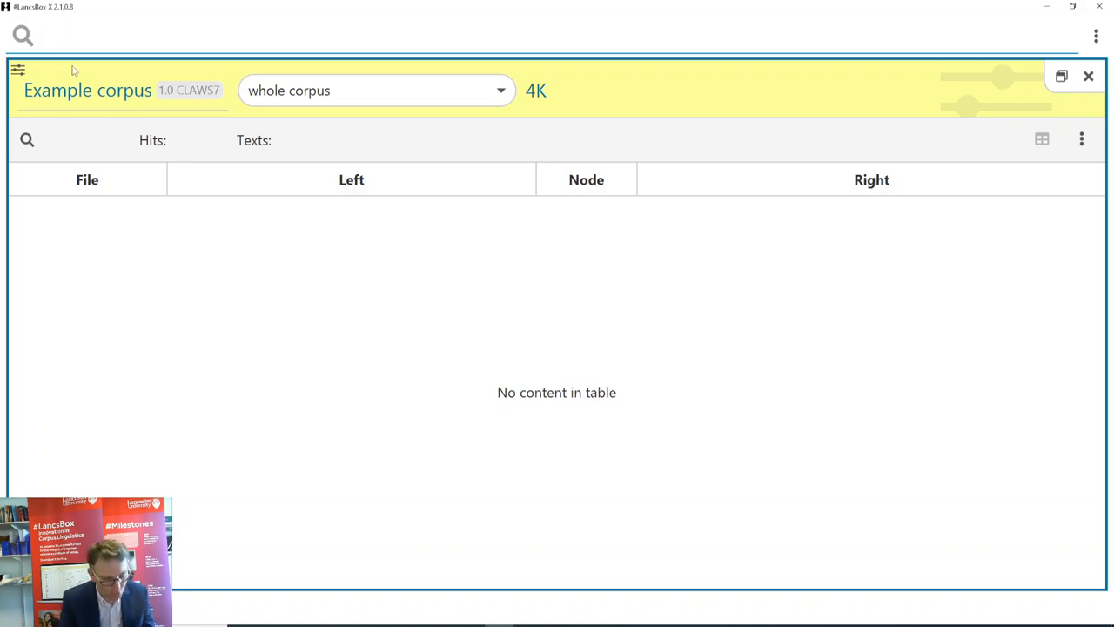
{"action": "type", "text": "new"}
{"action": "key", "text": "Return"}
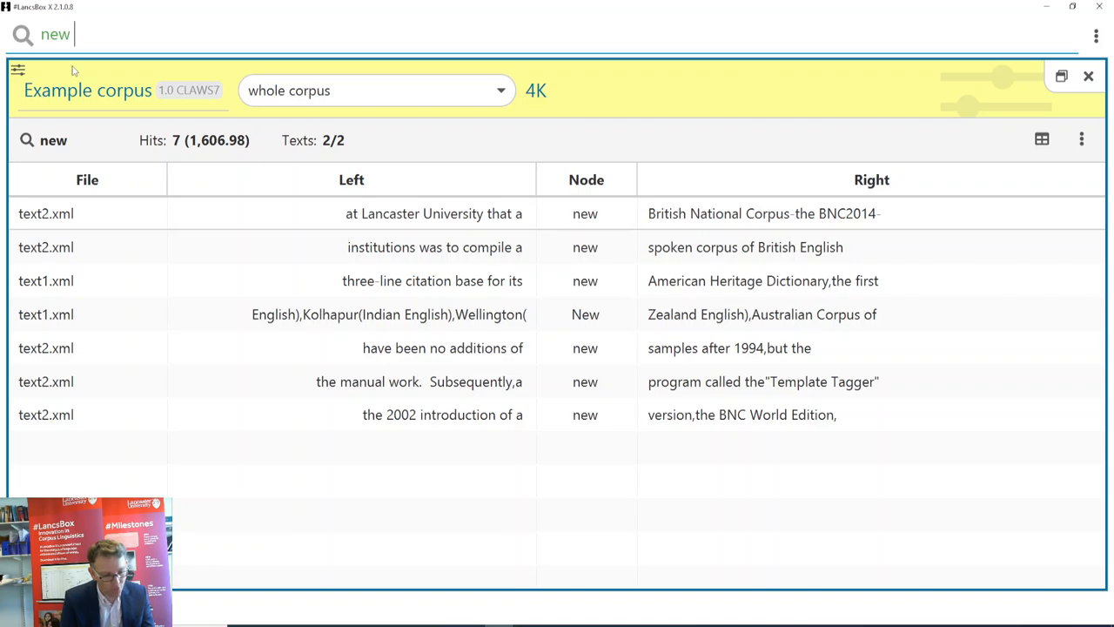
Step: Extend the query to the phrase "new zealand" and run the search
{"action": "type", "text": "z"}
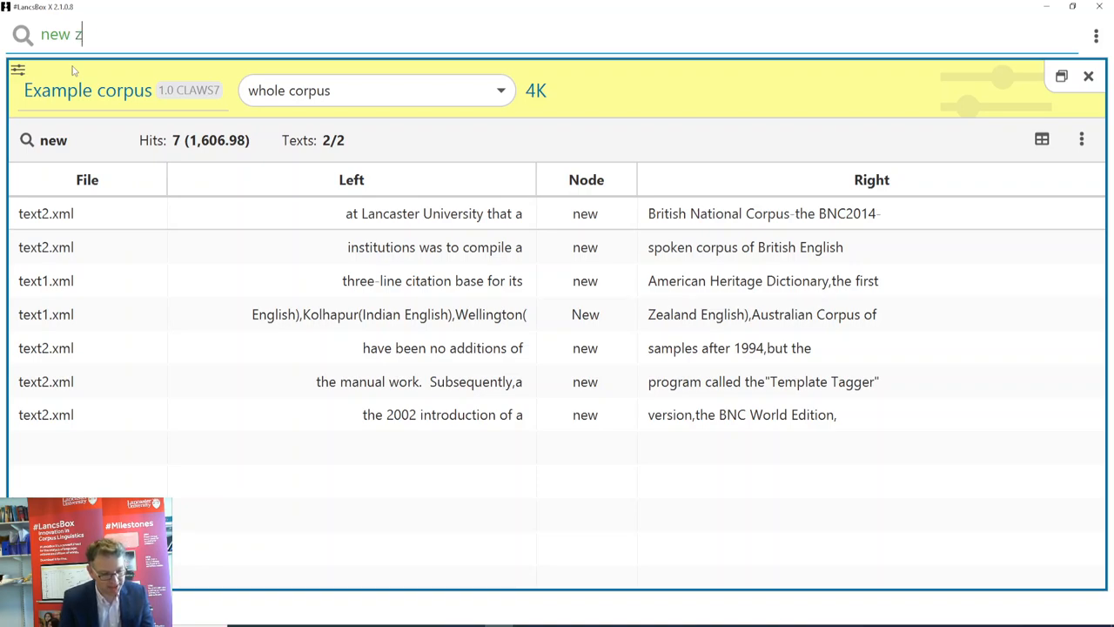
{"action": "type", "text": "ealand"}
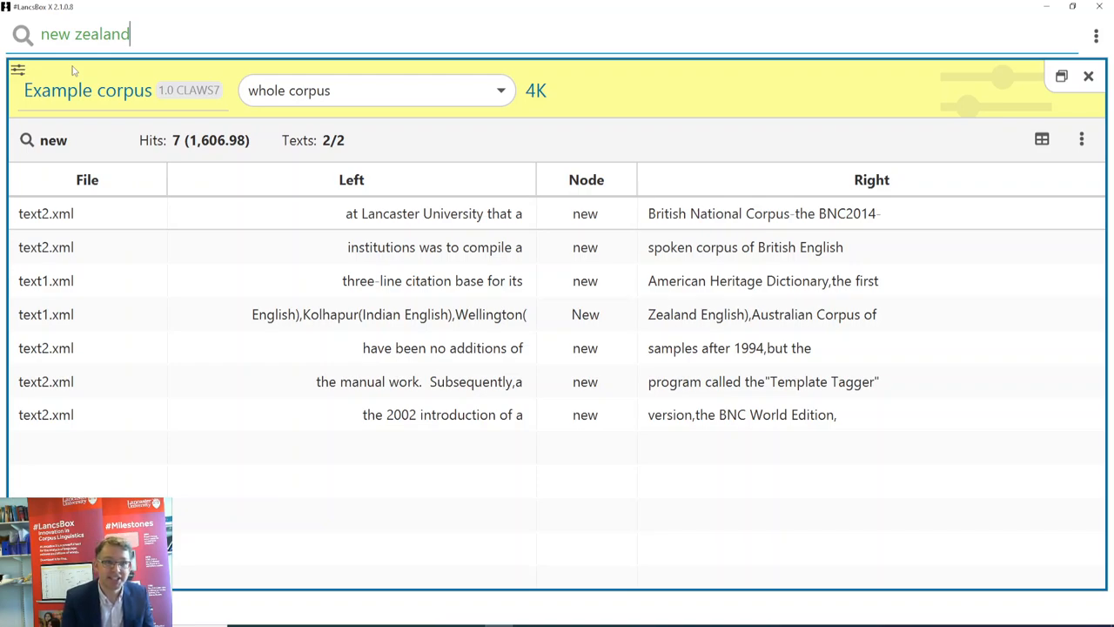
{"action": "key", "text": "Return"}
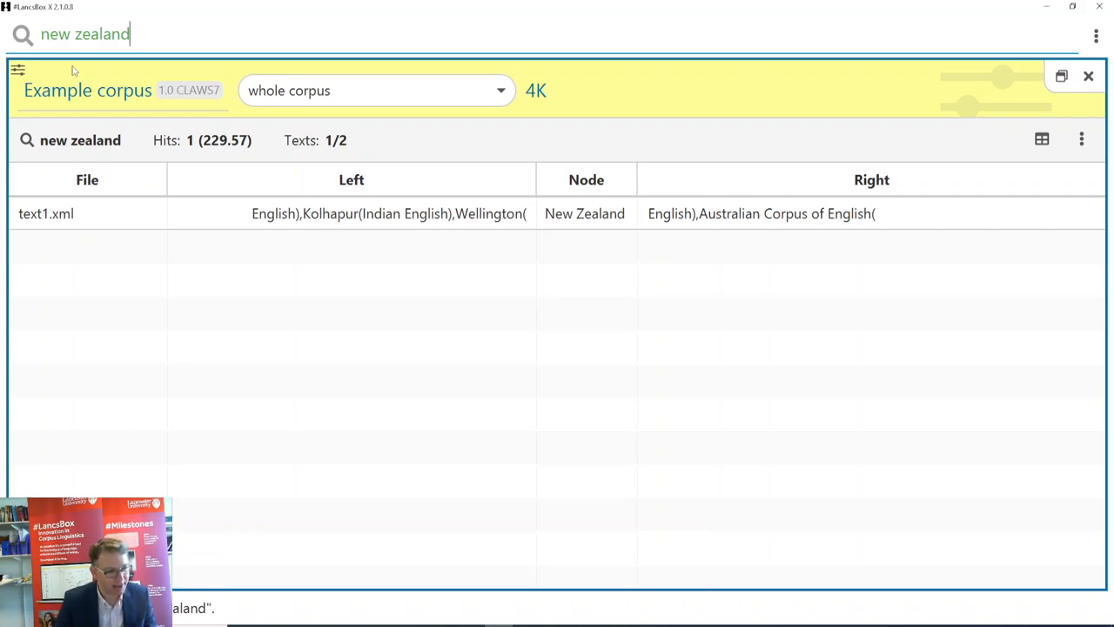
Step: Search the corpus for words beginning with "new" using the wildcard query new*
{"action": "key", "text": "BackSpace"}
{"action": "key", "text": "BackSpace"}
{"action": "key", "text": "BackSpace"}
{"action": "key", "text": "BackSpace"}
{"action": "key", "text": "BackSpace"}
{"action": "key", "text": "BackSpace"}
{"action": "key", "text": "BackSpace"}
{"action": "key", "text": "BackSpace"}
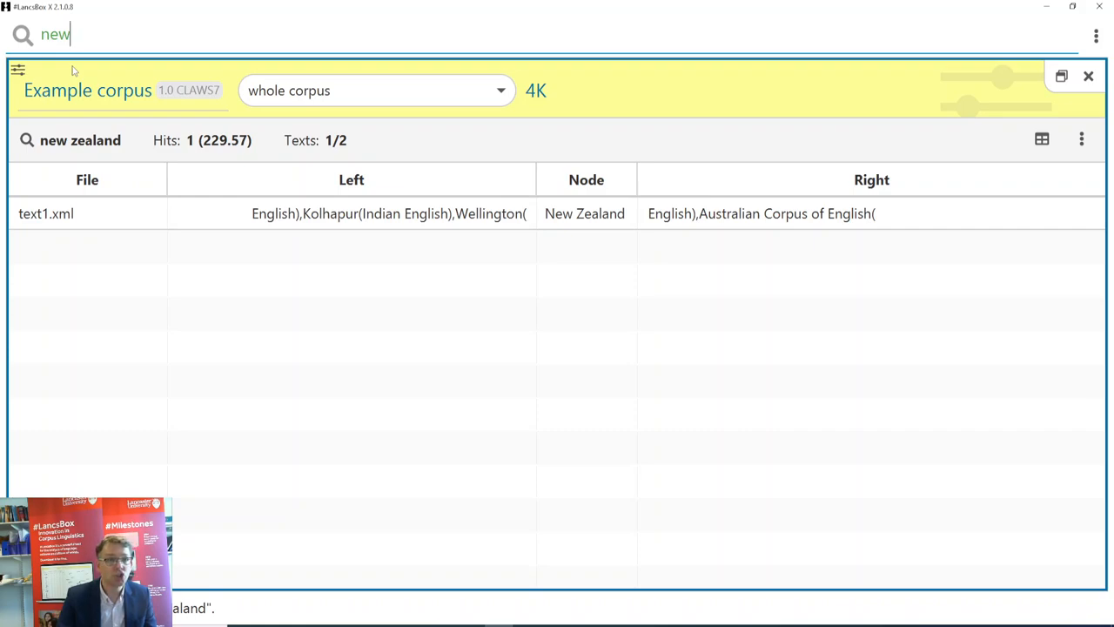
{"action": "type", "text": "*"}
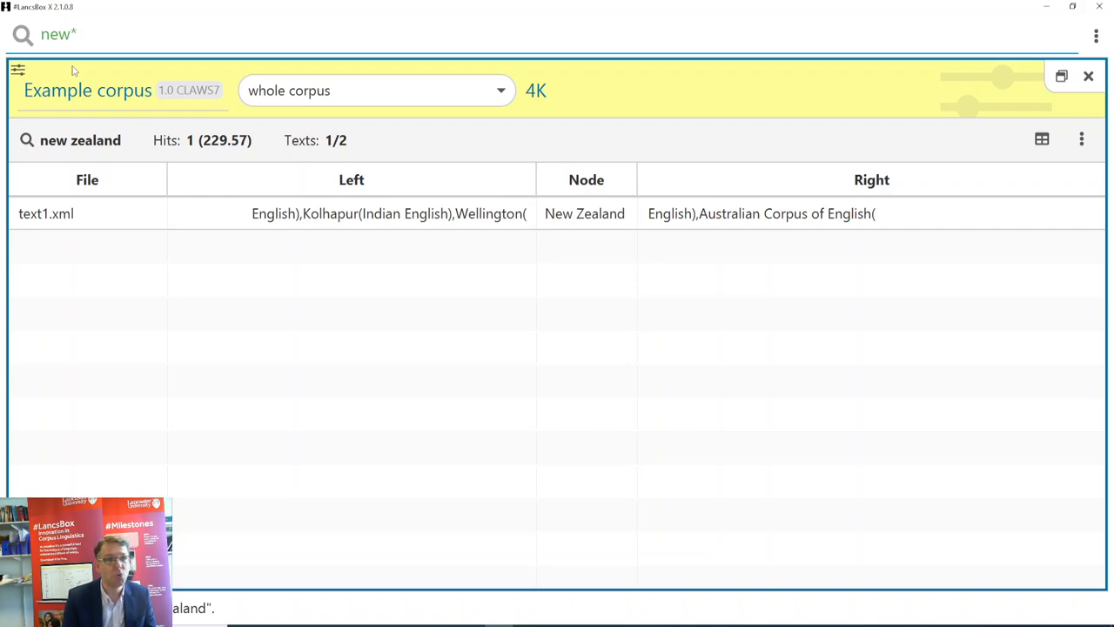
{"action": "key", "text": "Return"}
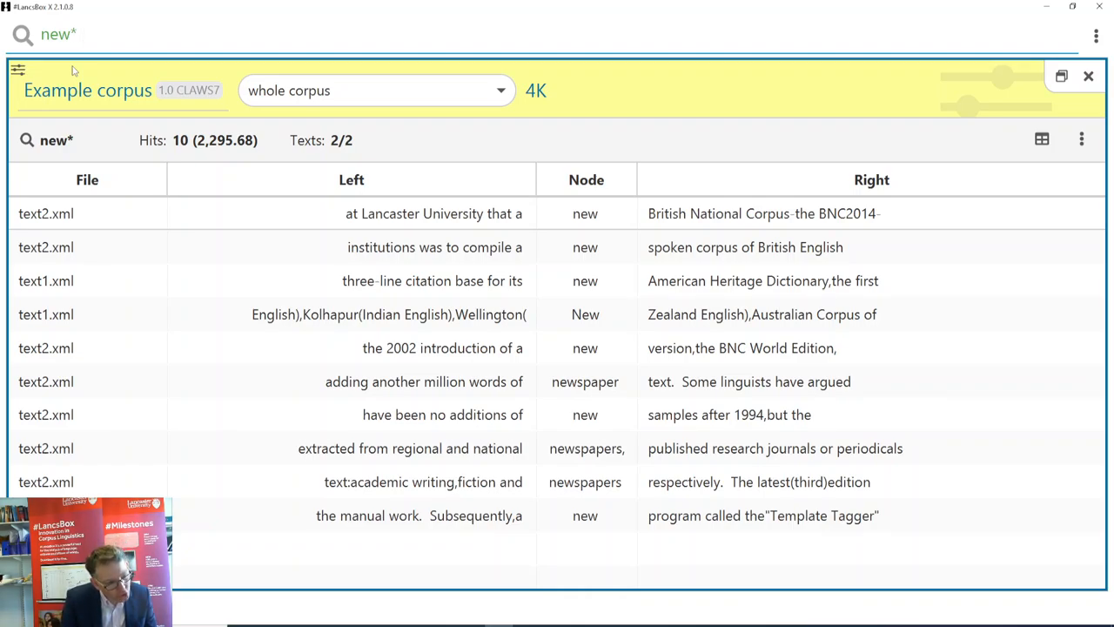
Step: Search the corpus with the smart search PASSIVE and widen the Node column so the full matches fit
{"action": "key", "text": "BackSpace"}
{"action": "key", "text": "BackSpace"}
{"action": "key", "text": "BackSpace"}
{"action": "key", "text": "BackSpace"}
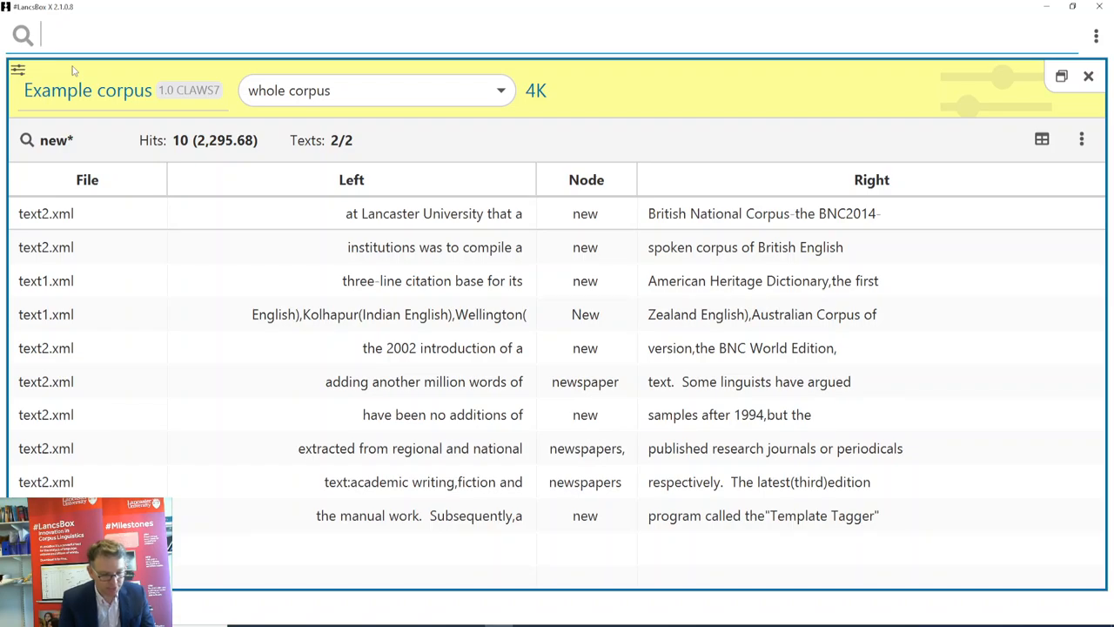
{"action": "type", "text": "PASSIVE"}
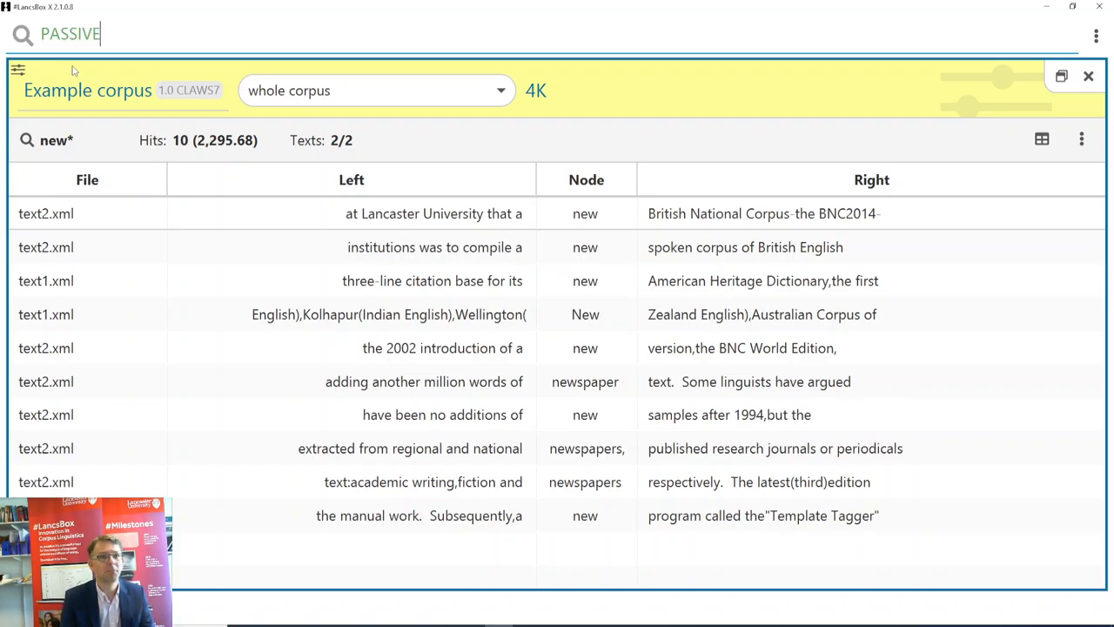
{"action": "key", "text": "Return"}
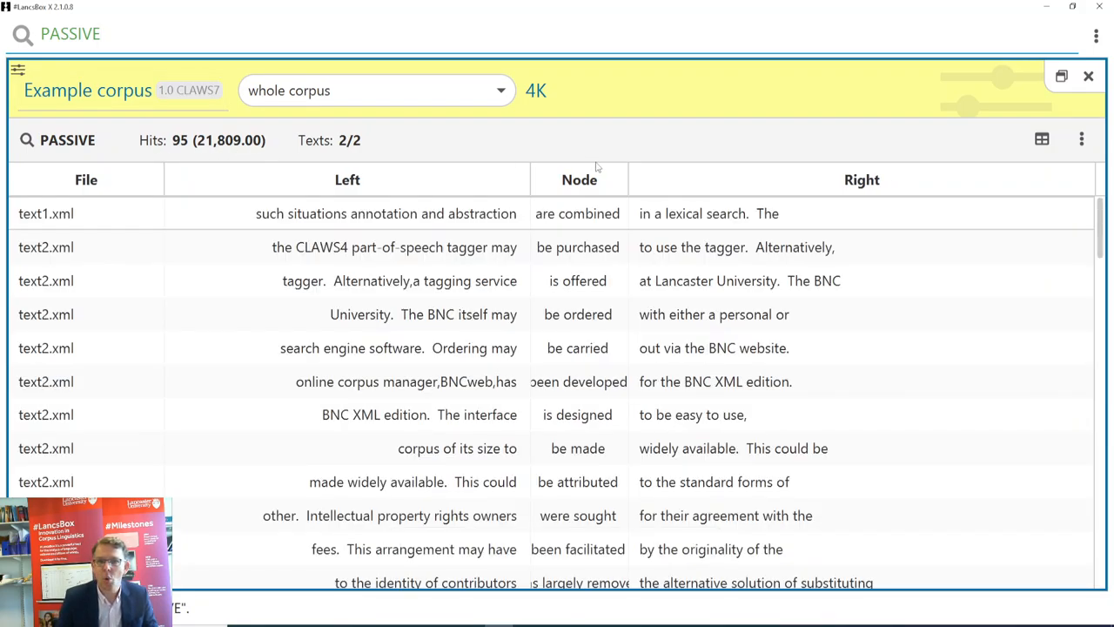
{"action": "left_click_drag", "start_coordinate": [629, 172], "coordinate": [670, 172]}
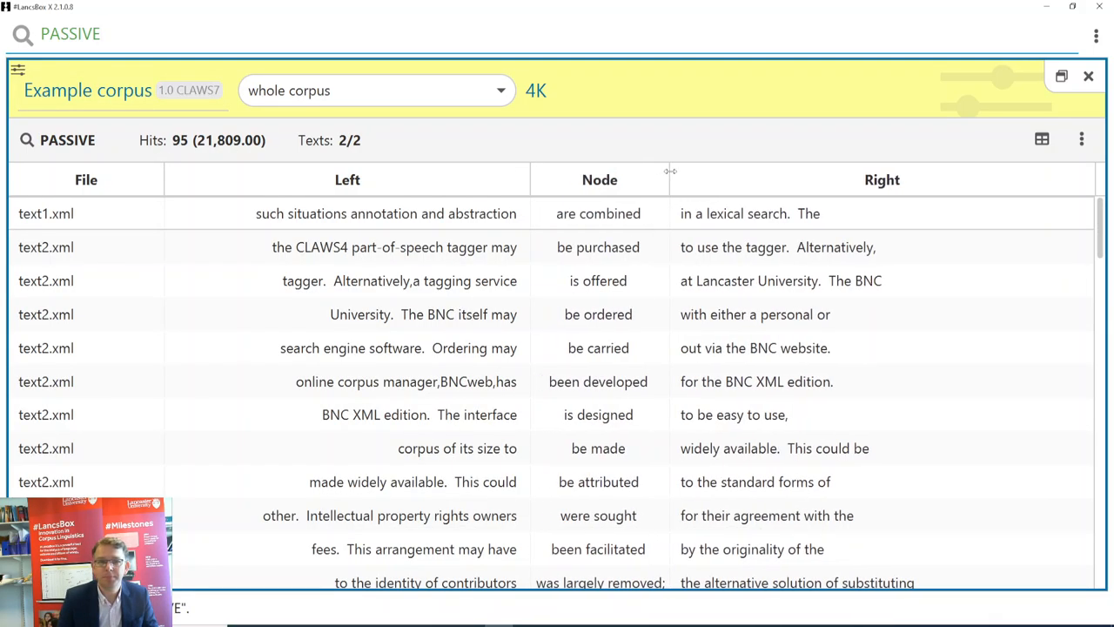
Step: Search the corpus for the smart search sequence ADJECTIVE NOUN VERB and widen the Node column so the full matches fit
{"action": "left_click_drag", "start_coordinate": [101, 34], "coordinate": [35, 34]}
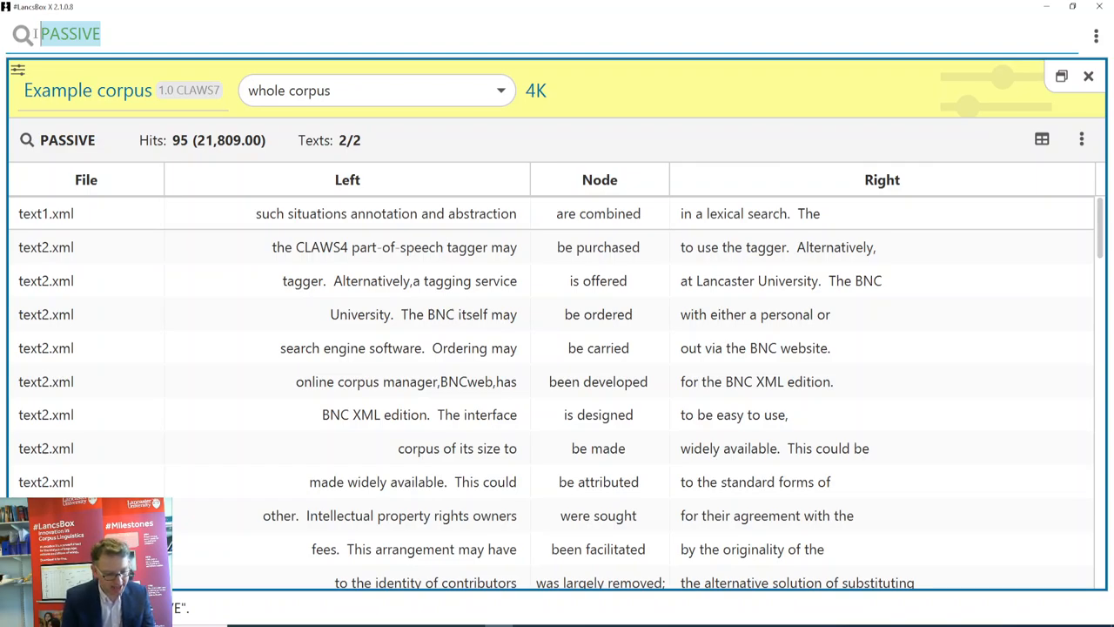
{"action": "type", "text": "ADJE"}
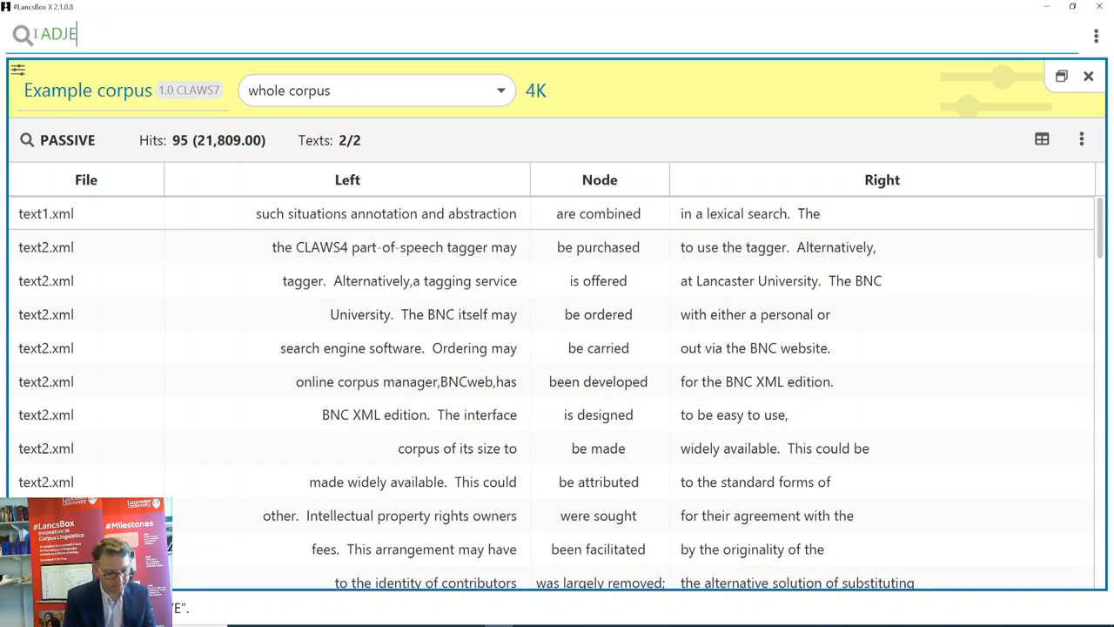
{"action": "type", "text": "CTIVE NO"}
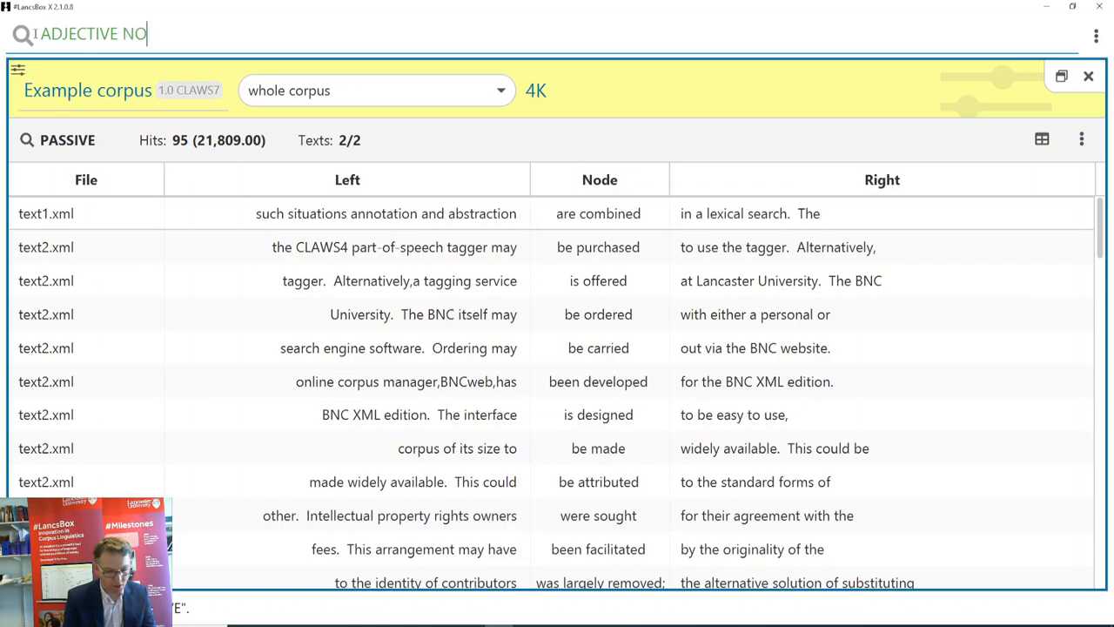
{"action": "type", "text": "UN VER"}
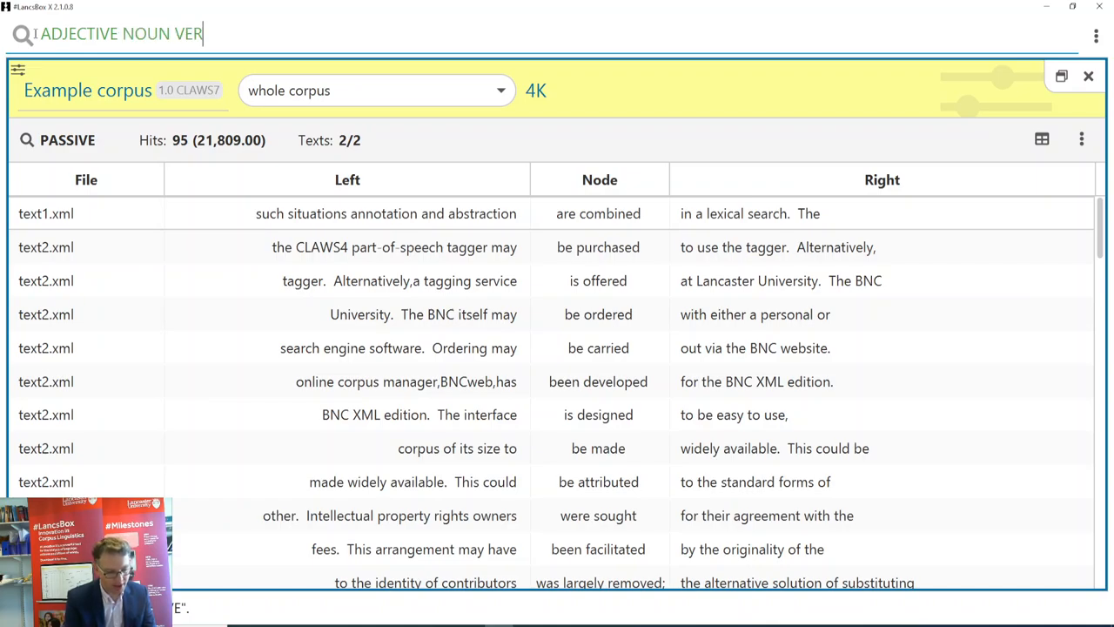
{"action": "type", "text": "B"}
{"action": "key", "text": "Return"}
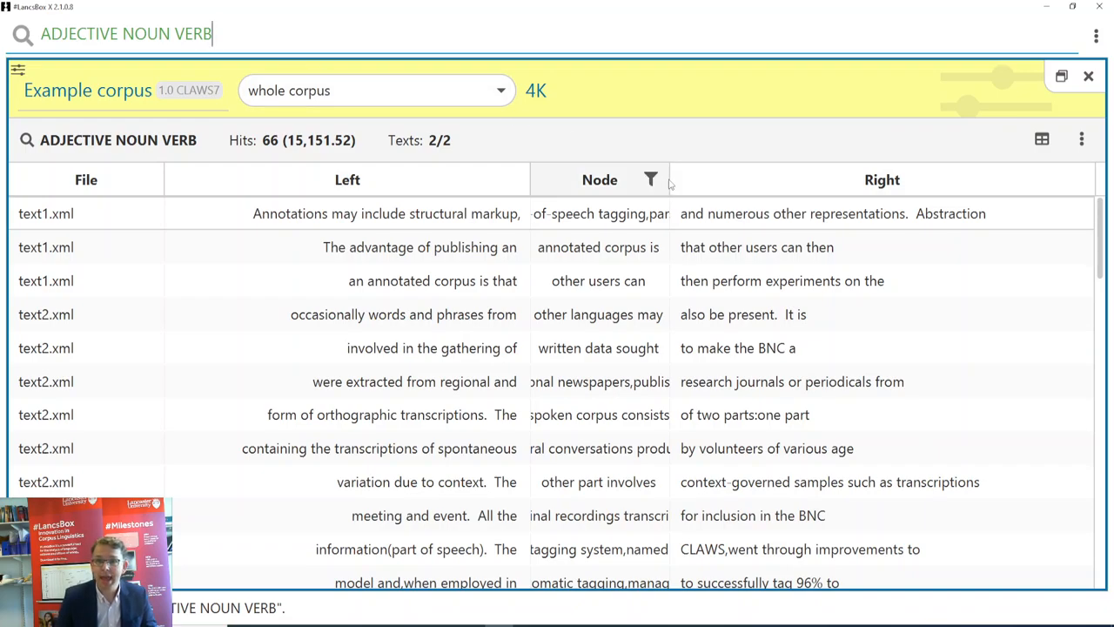
{"action": "left_click_drag", "start_coordinate": [672, 177], "coordinate": [746, 176]}
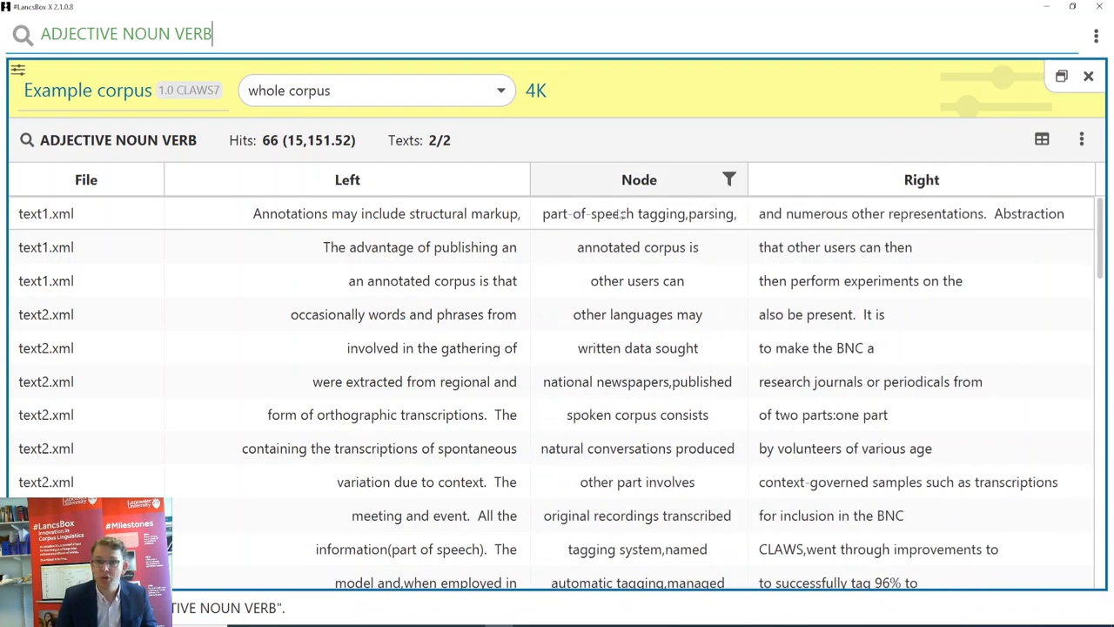
{"action": "mouse_move", "coordinate": [664, 329]}
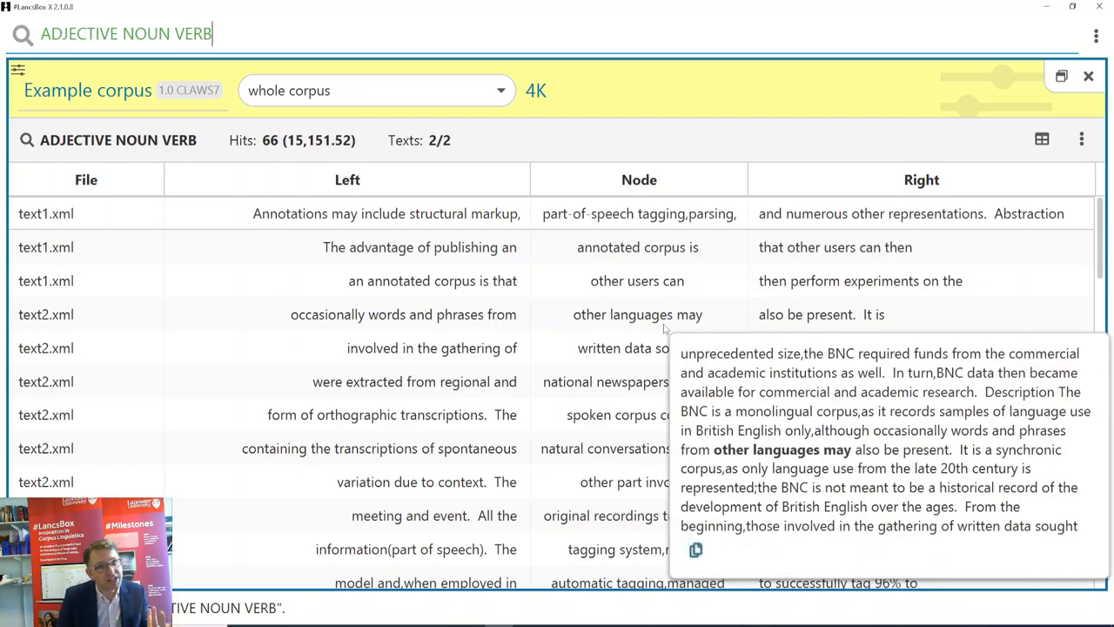
Step: Replace the query with the CQL expression [word="new"] and run the search
{"action": "key", "text": "BackSpace"}
{"action": "key", "text": "BackSpace"}
{"action": "key", "text": "BackSpace"}
{"action": "key", "text": "BackSpace"}
{"action": "key", "text": "BackSpace"}
{"action": "key", "text": "BackSpace"}
{"action": "key", "text": "BackSpace"}
{"action": "key", "text": "BackSpace"}
{"action": "key", "text": "BackSpace"}
{"action": "key", "text": "BackSpace"}
{"action": "key", "text": "BackSpace"}
{"action": "key", "text": "BackSpace"}
{"action": "key", "text": "BackSpace"}
{"action": "key", "text": "BackSpace"}
{"action": "key", "text": "BackSpace"}
{"action": "key", "text": "BackSpace"}
{"action": "key", "text": "BackSpace"}
{"action": "key", "text": "BackSpace"}
{"action": "key", "text": "BackSpace"}
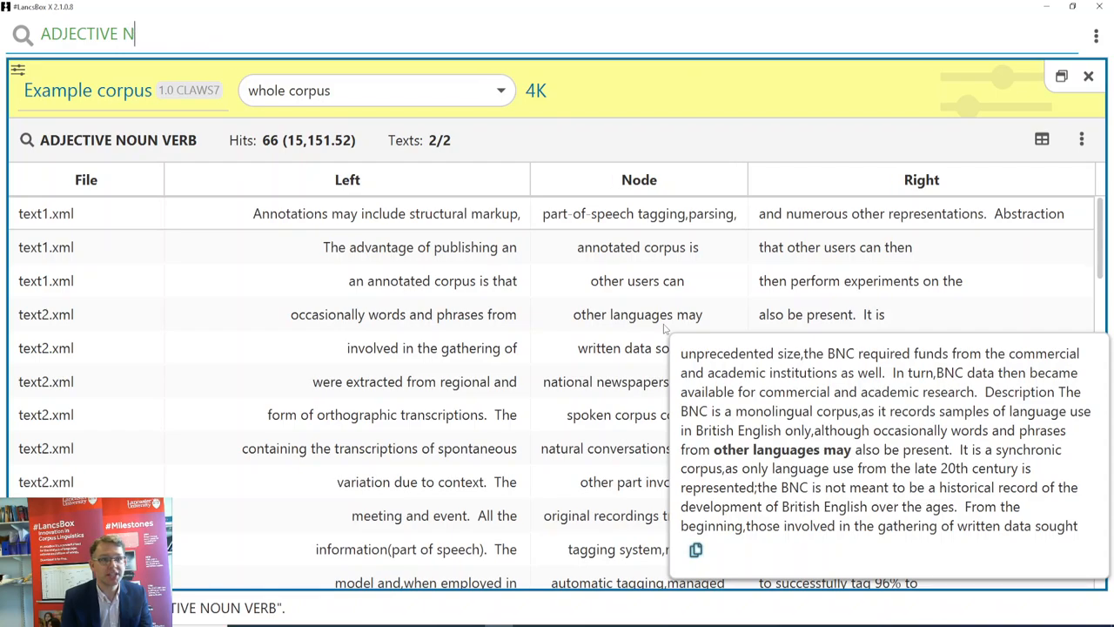
{"action": "type", "text": "[]"}
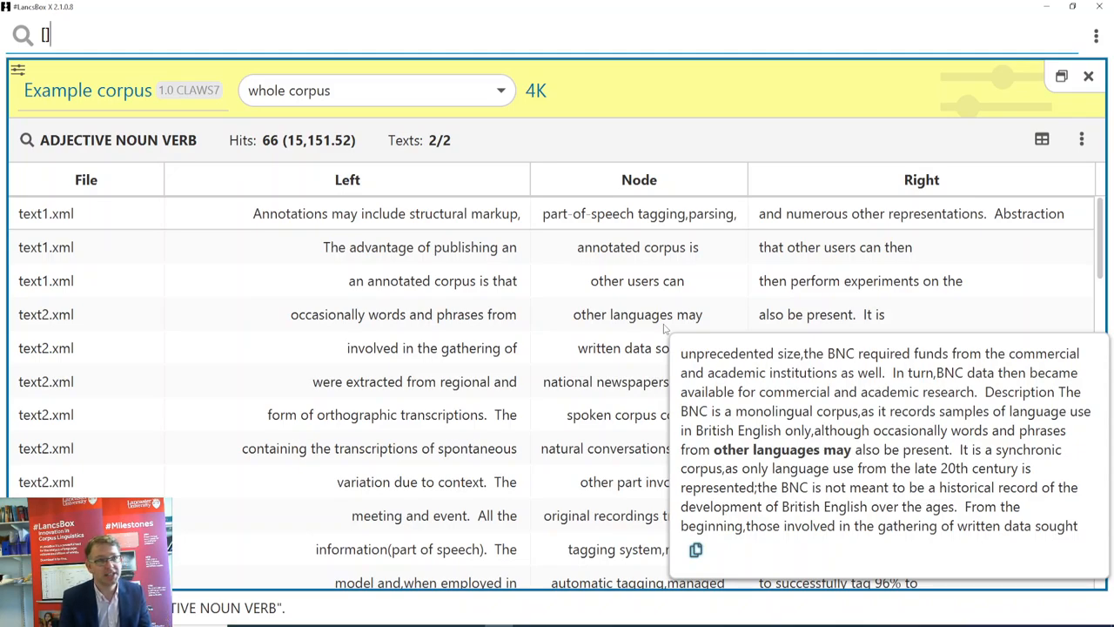
{"action": "key", "text": "BackSpace"}
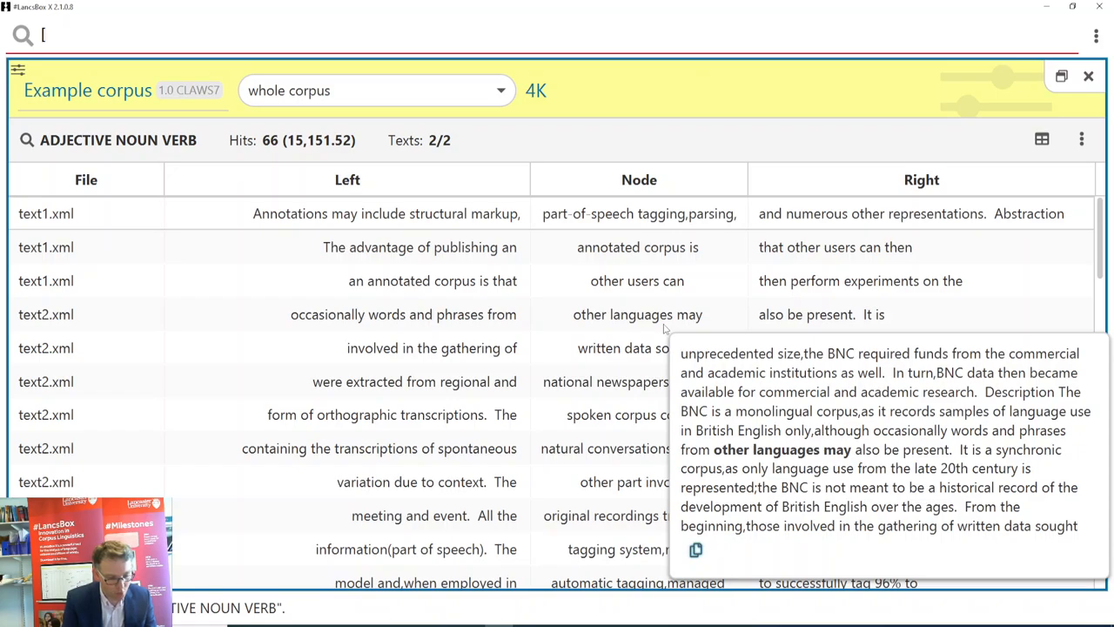
{"action": "type", "text": "word="}
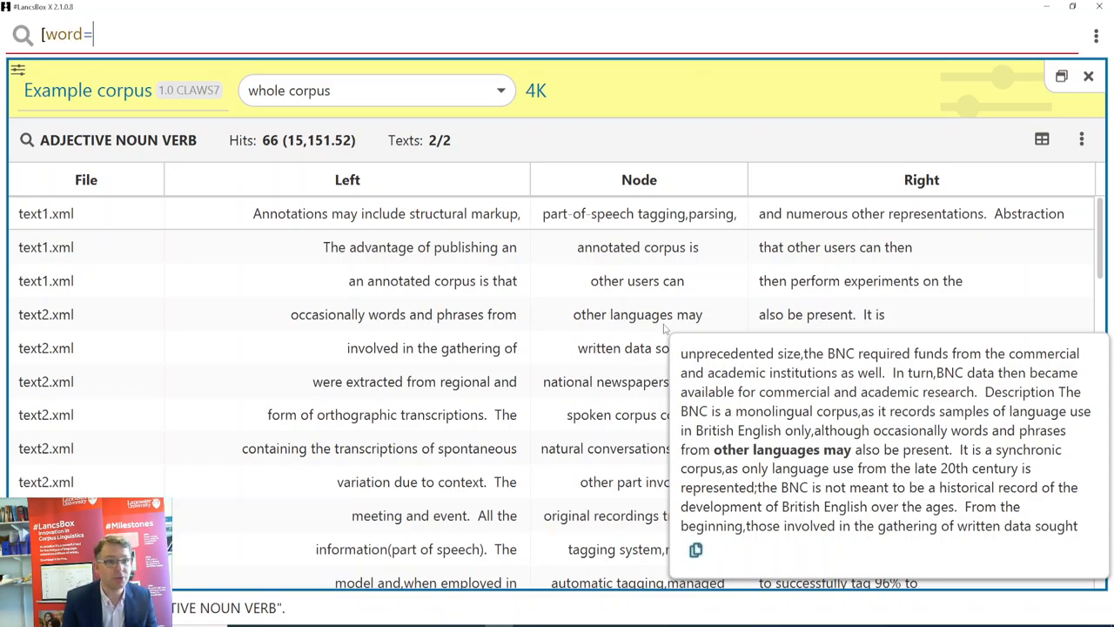
{"action": "type", "text": "\"\""}
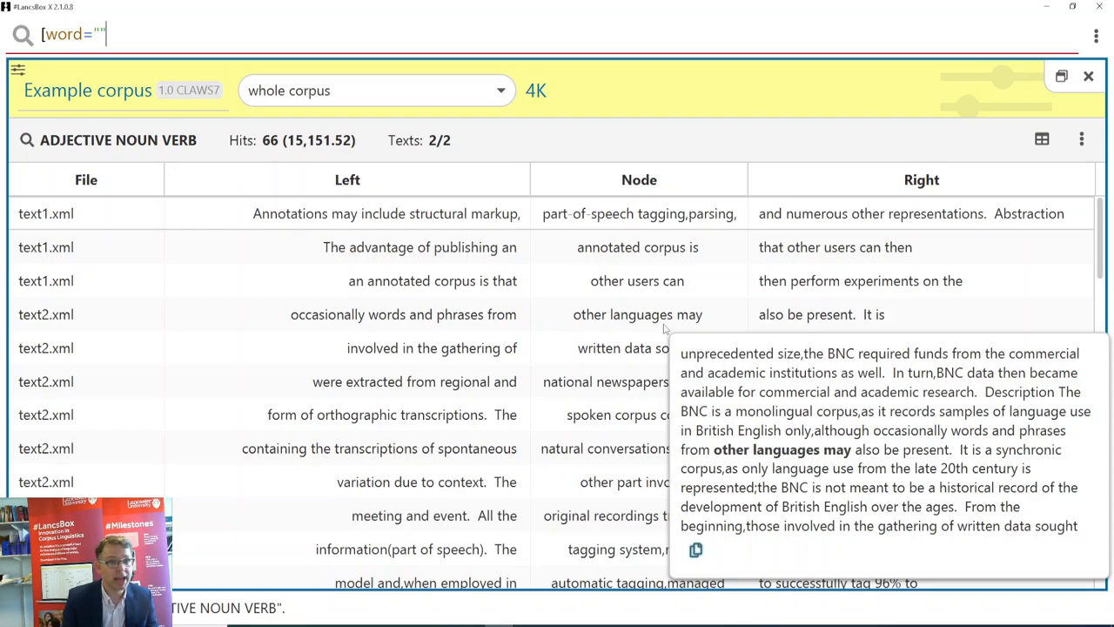
{"action": "key", "text": "Left"}
{"action": "type", "text": "new"}
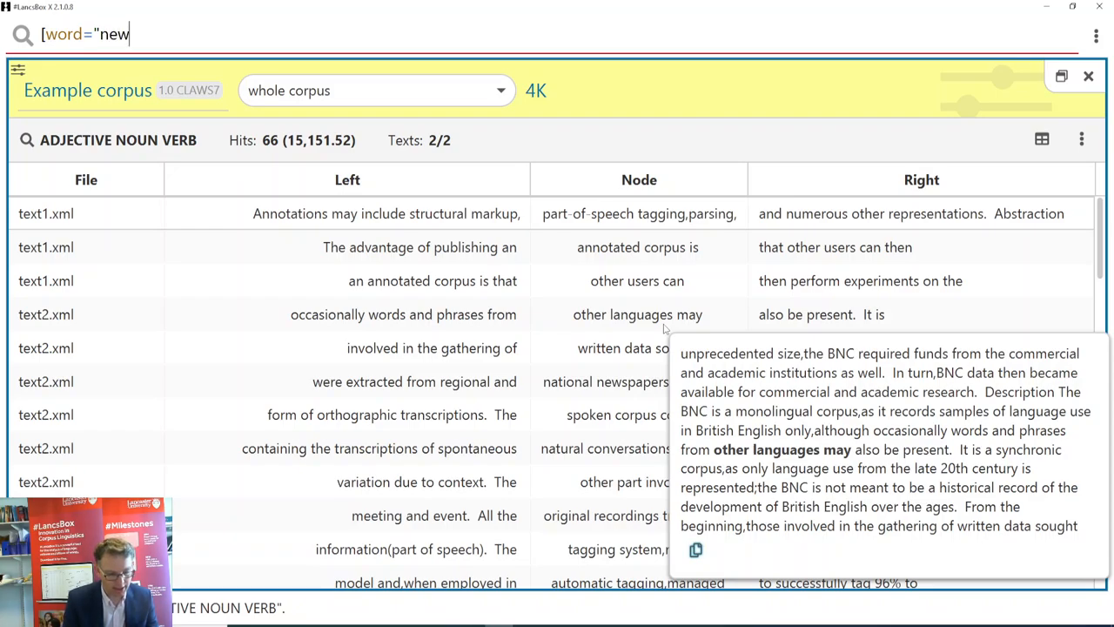
{"action": "key", "text": "Right"}
{"action": "type", "text": "]"}
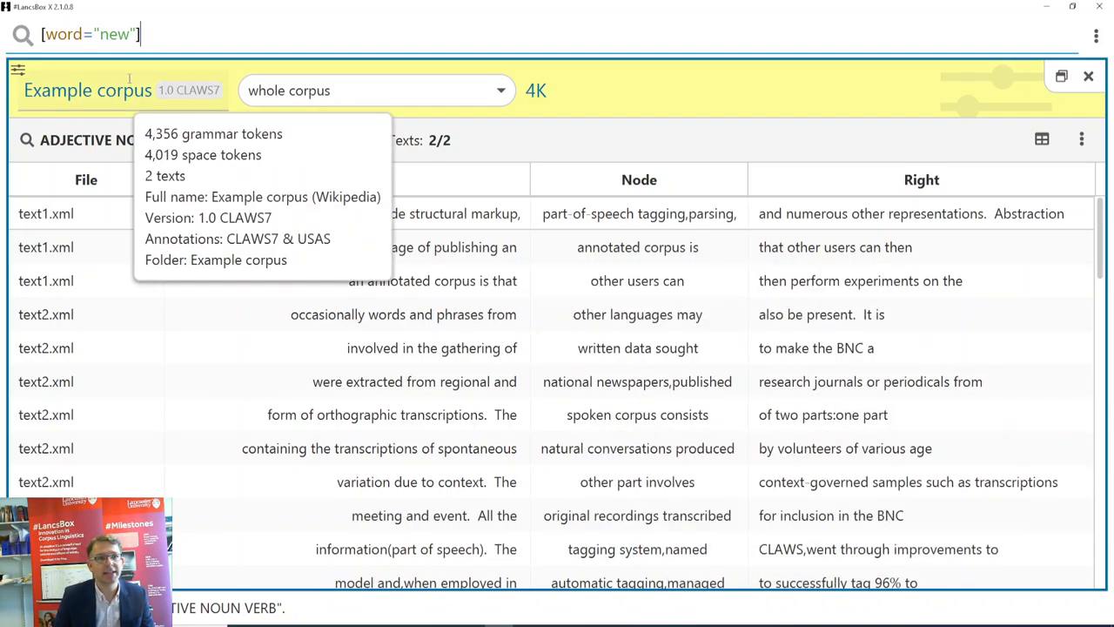
{"action": "key", "text": "Return"}
{"action": "type", "text": "."}
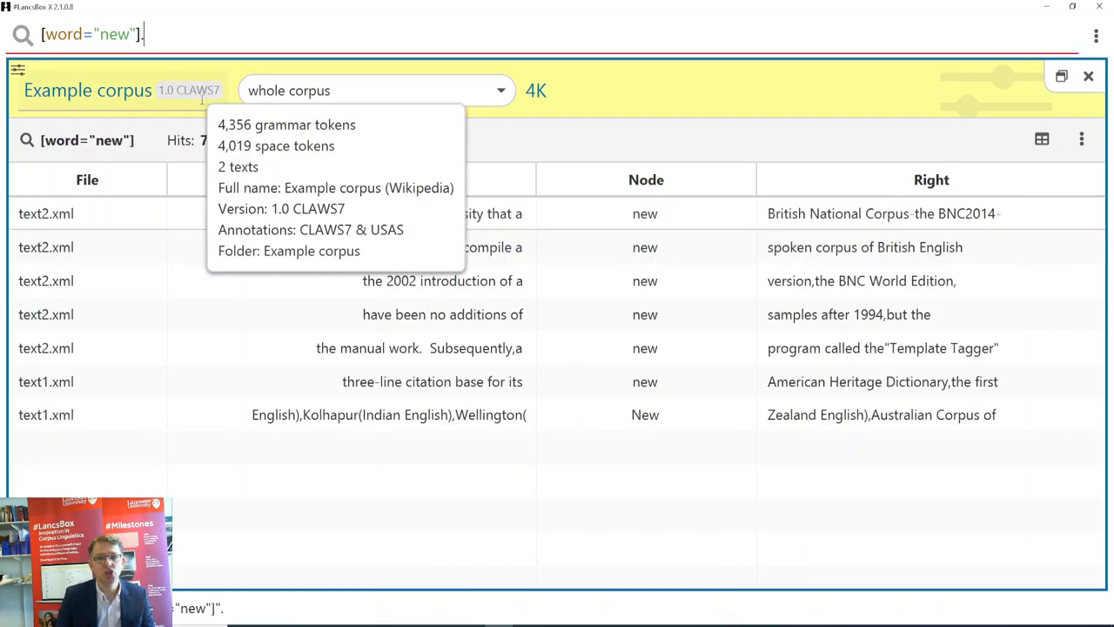
Step: Add the condition pos="J.*" inside the brackets after word="new" and try to run the query
{"action": "left_click", "coordinate": [137, 35]}
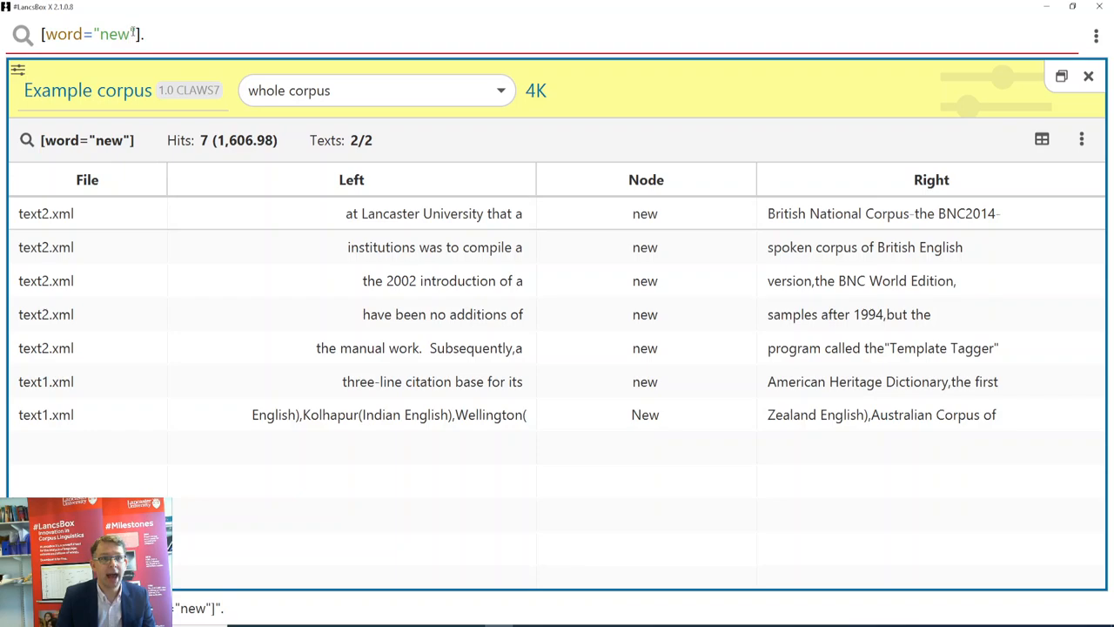
{"action": "type", "text": "pos"}
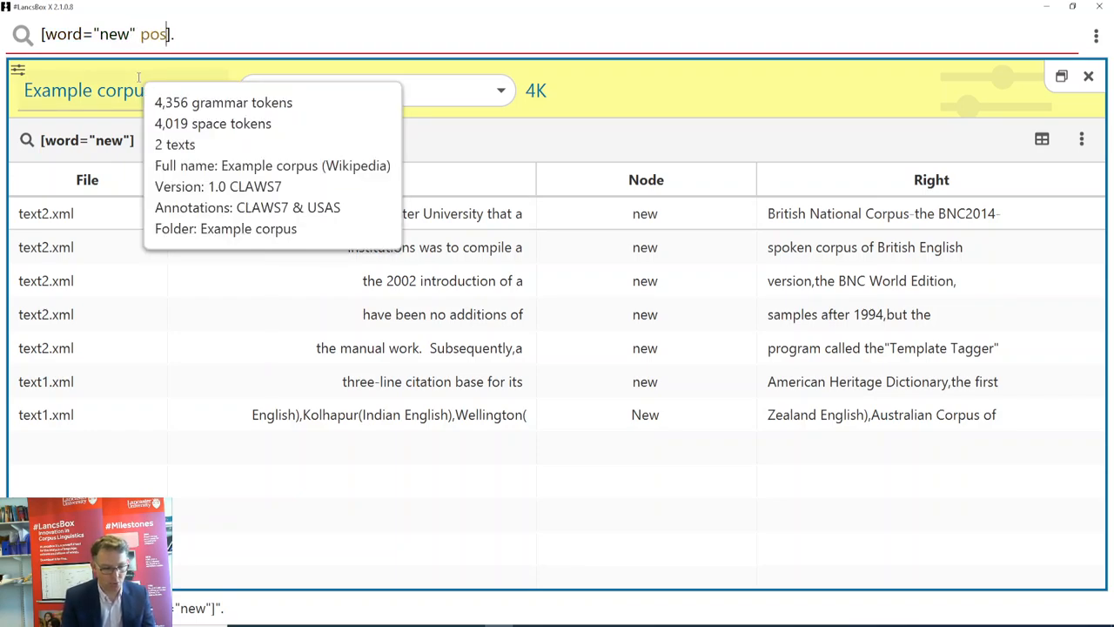
{"action": "type", "text": "=\""}
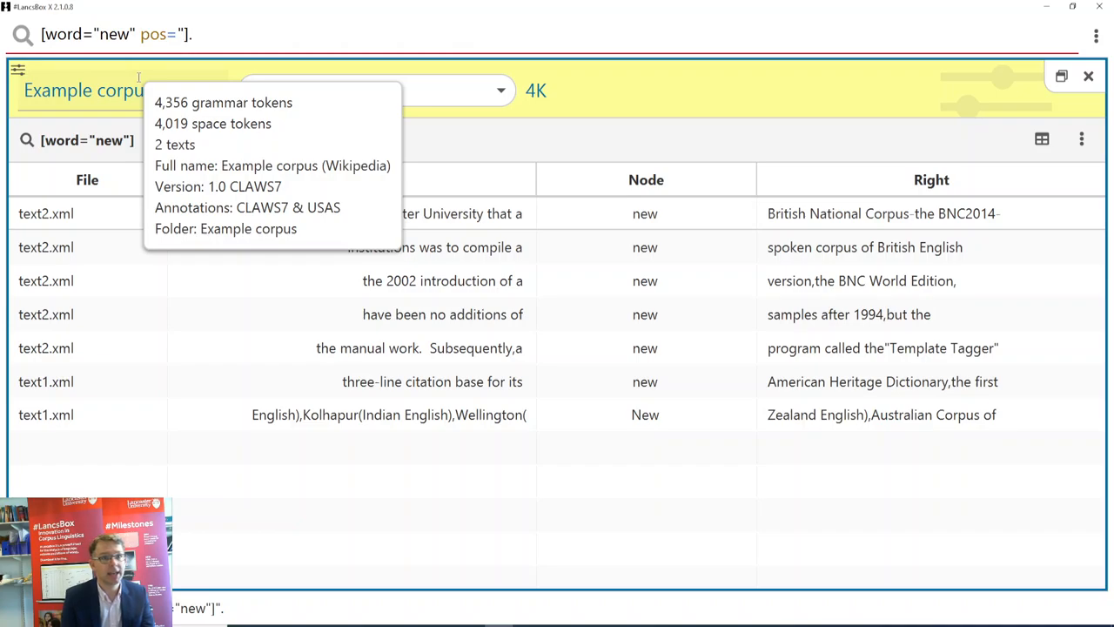
{"action": "type", "text": "J"}
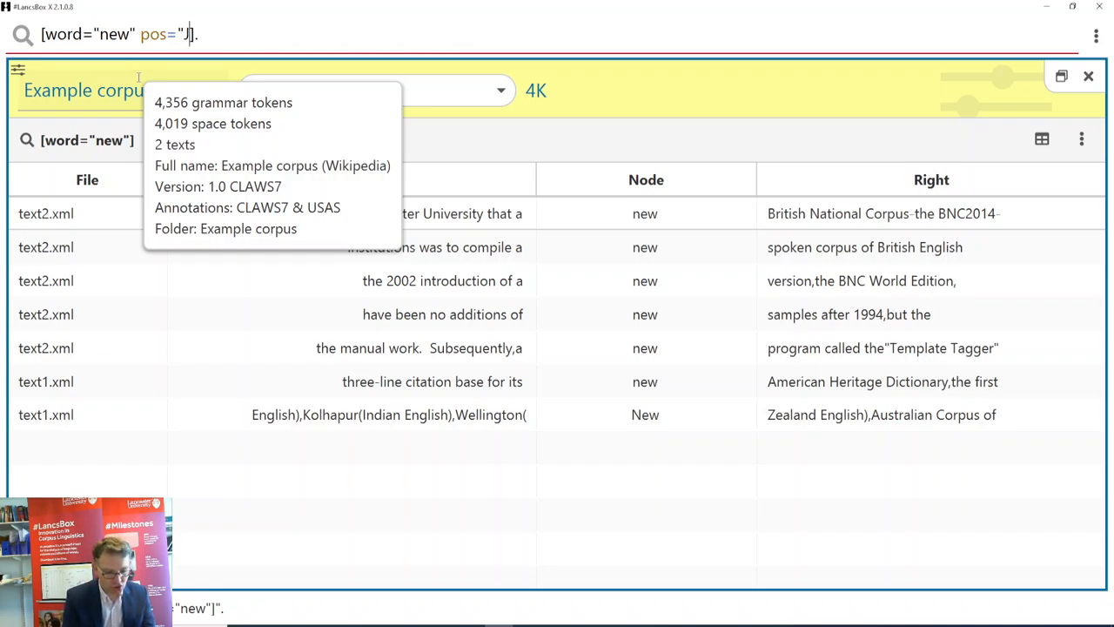
{"action": "type", "text": ".*\""}
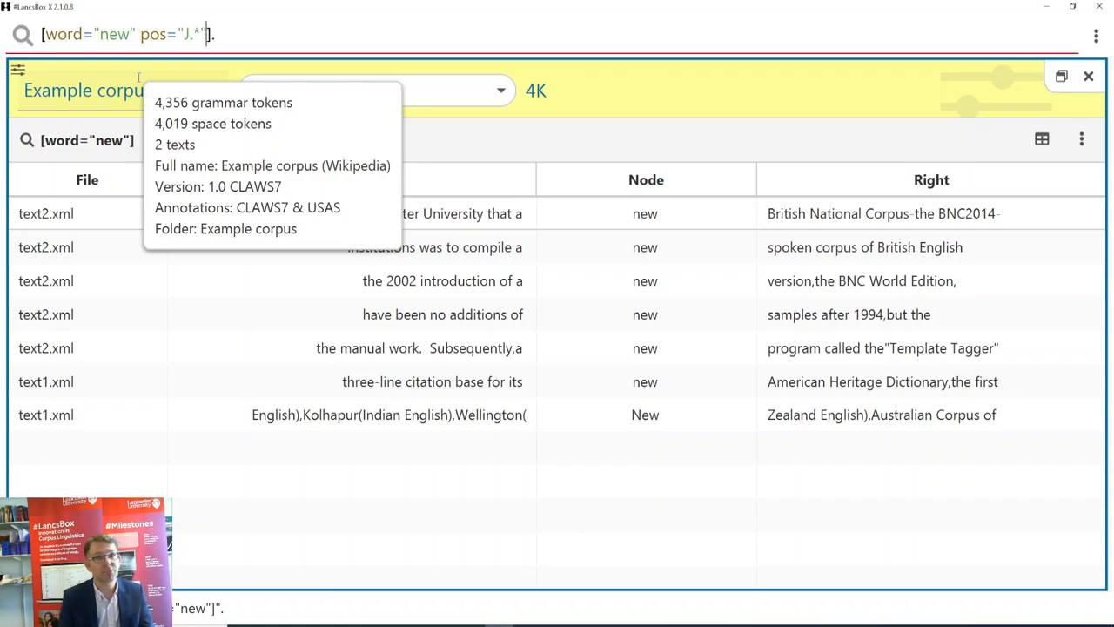
{"action": "key", "text": "Return"}
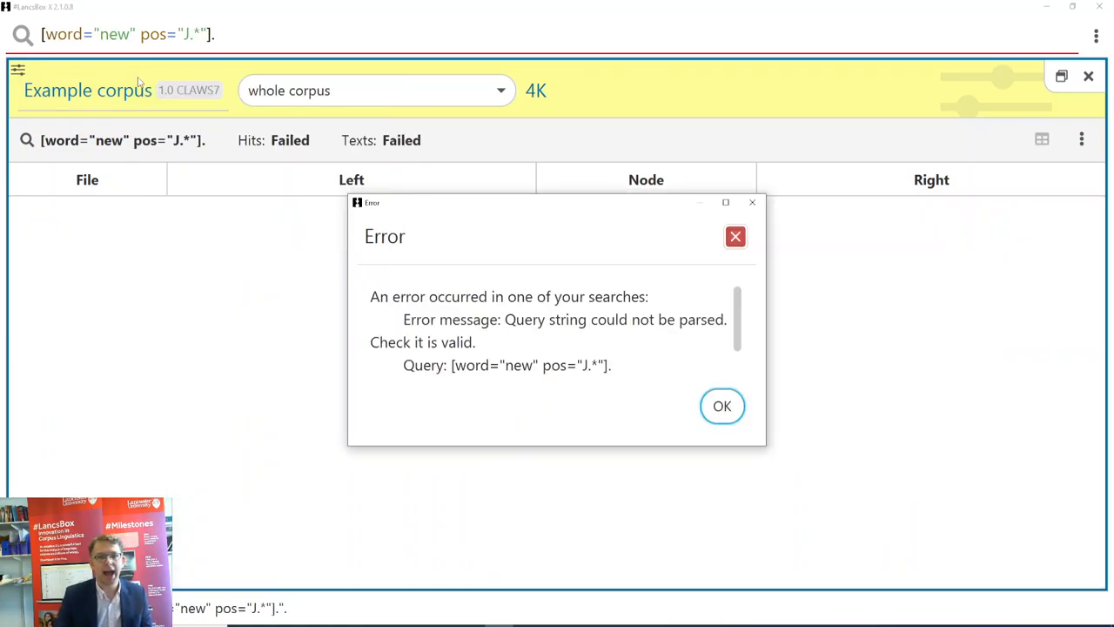
{"action": "left_click", "coordinate": [722, 405]}
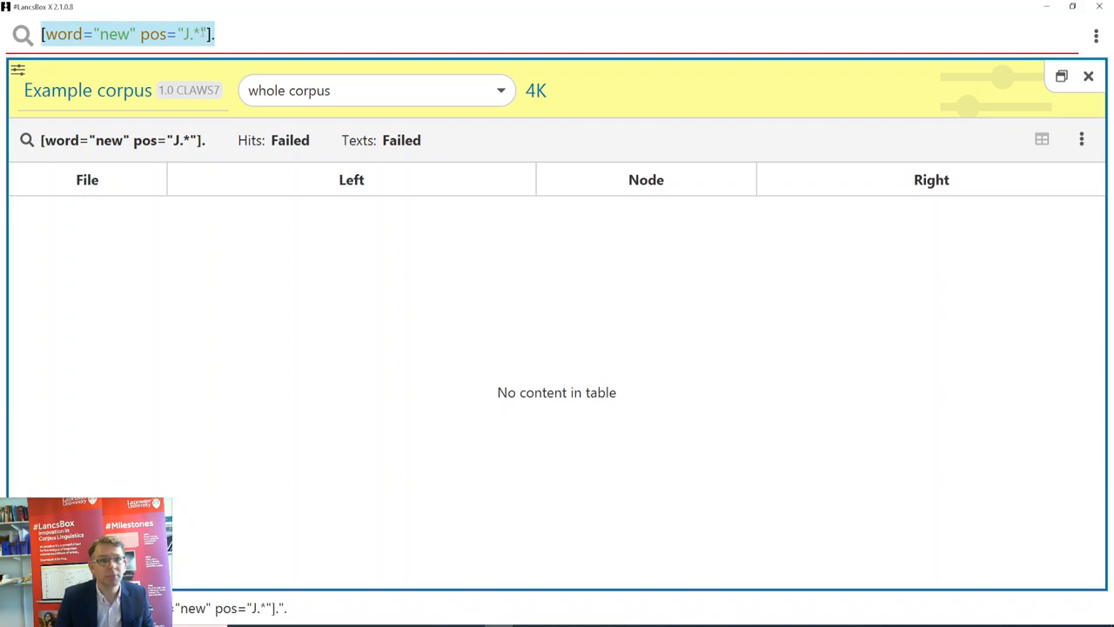
Step: Remove the stray full stop at the end of the query and rerun it as [word="new" pos="J.*"]
{"action": "key", "text": "End"}
{"action": "key", "text": "BackSpace"}
{"action": "key", "text": "Return"}
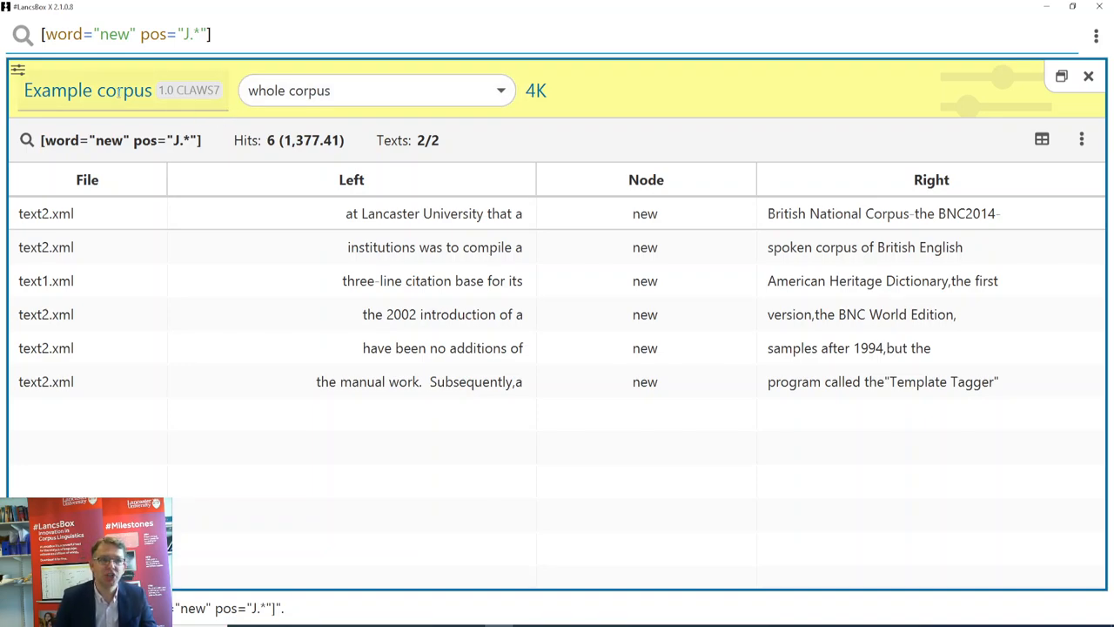
Step: Open the Add corpora options from the corpus selector and view the My data form for loading a corpus
{"action": "left_click", "coordinate": [118, 92]}
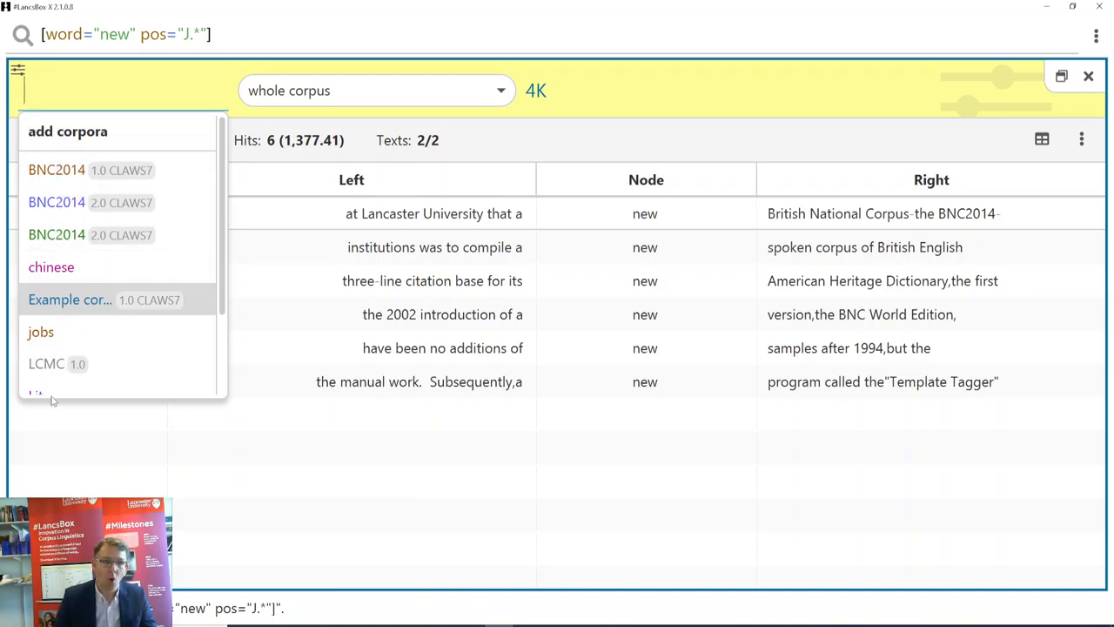
{"action": "left_click", "coordinate": [79, 142]}
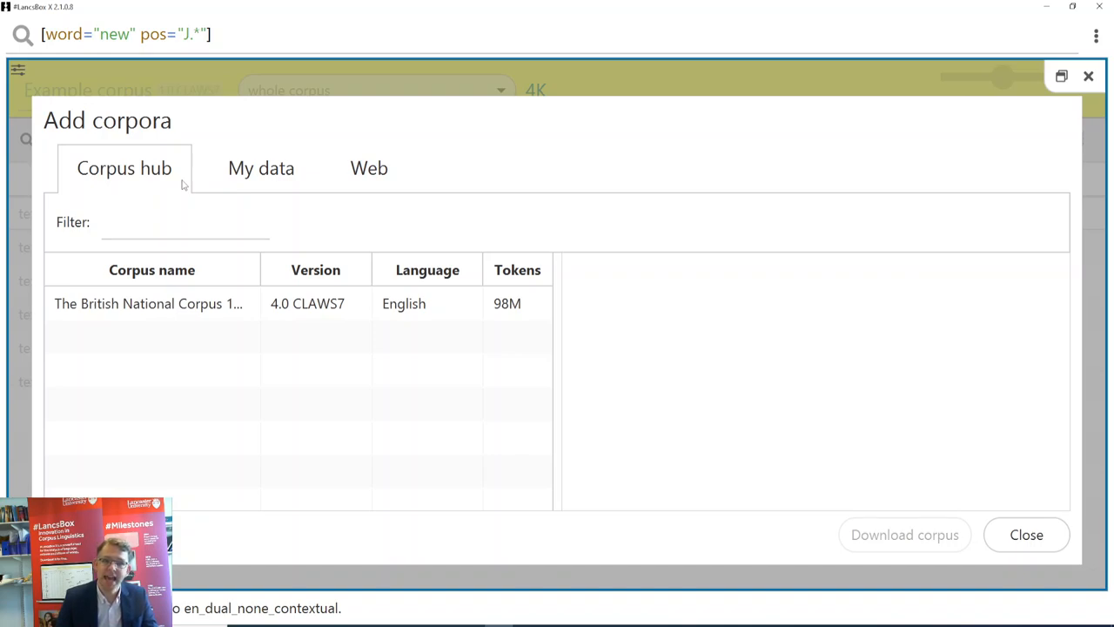
{"action": "left_click", "coordinate": [244, 188]}
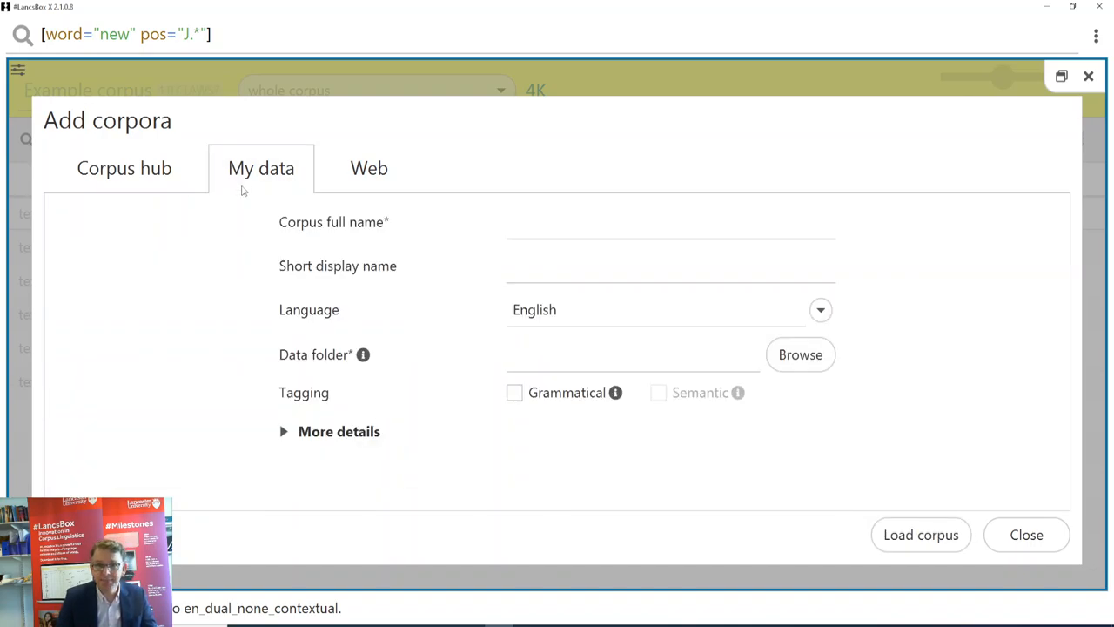
{"action": "left_click", "coordinate": [663, 217]}
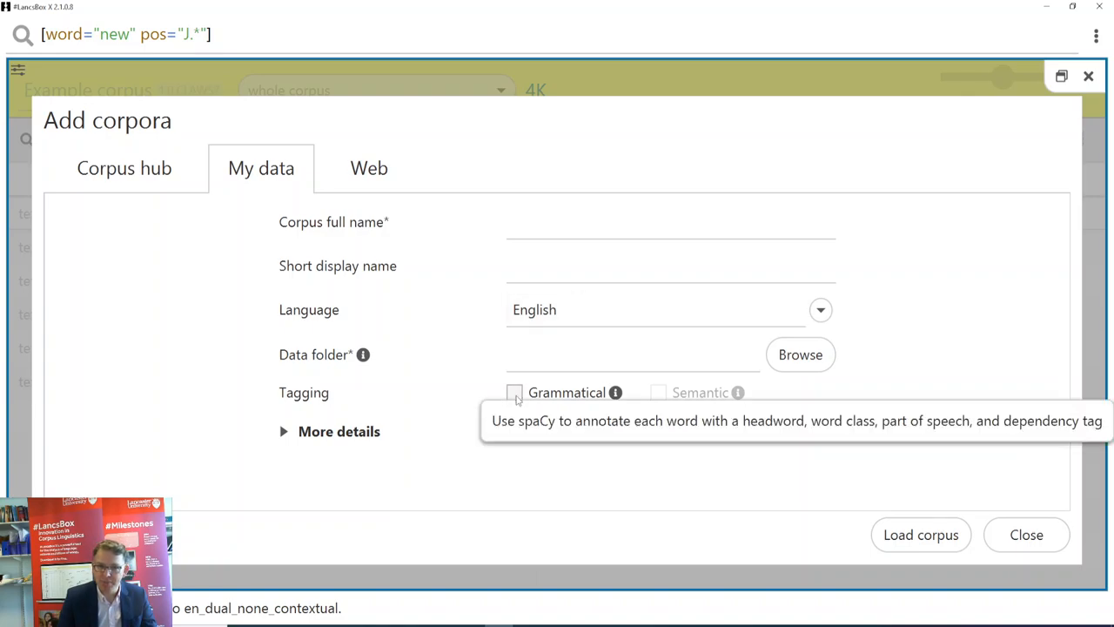
Step: Try enabling Grammatical and Semantic tagging in the My data form, and clear both options again
{"action": "left_click", "coordinate": [508, 391]}
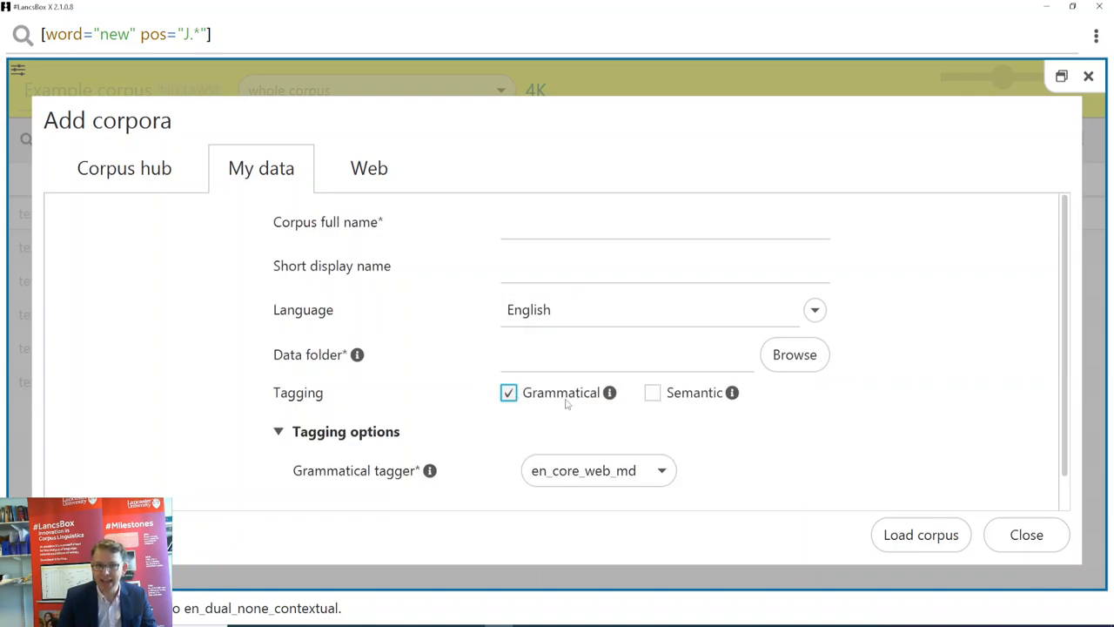
{"action": "left_click", "coordinate": [654, 394]}
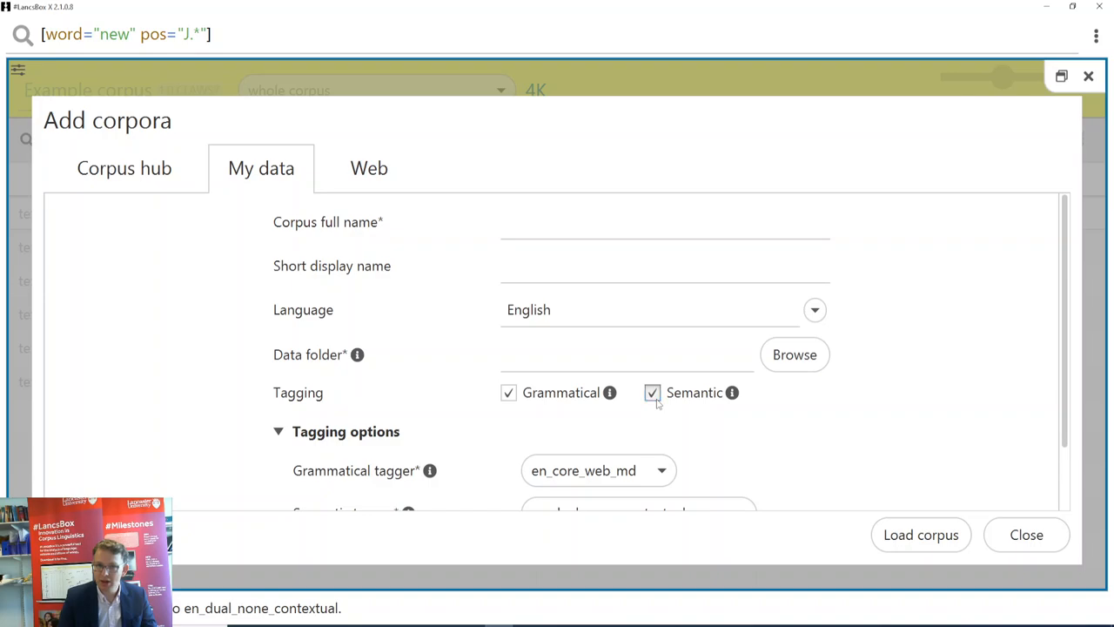
{"action": "left_click", "coordinate": [654, 396]}
{"action": "left_click", "coordinate": [509, 396]}
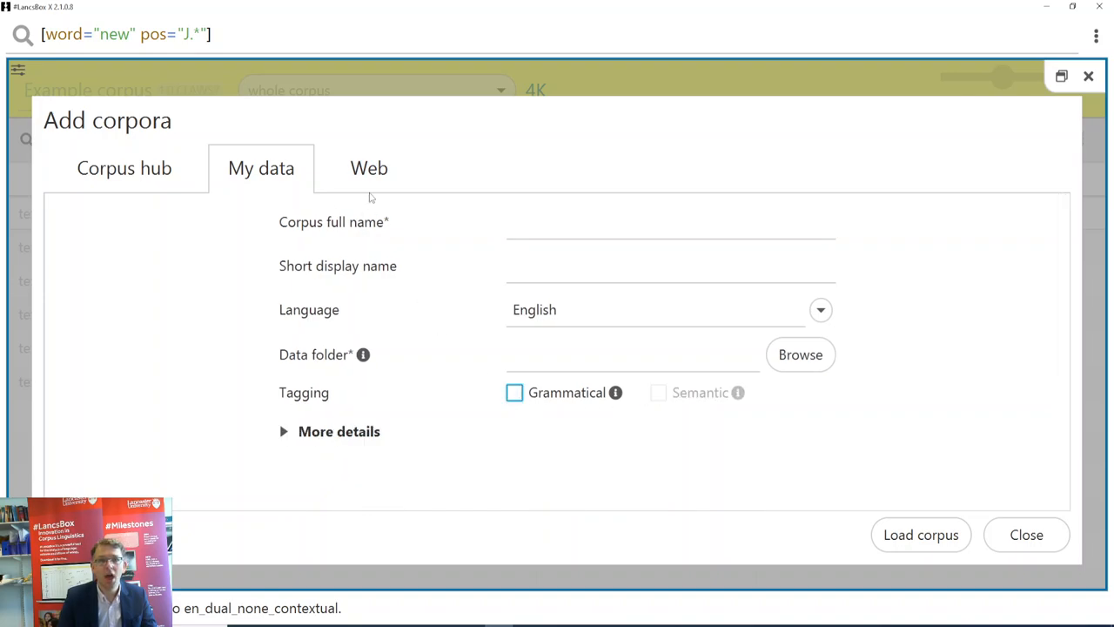
Step: Examine the Web corpus form, including its initial URLs, page and depth limits and external link setting
{"action": "left_click", "coordinate": [370, 181]}
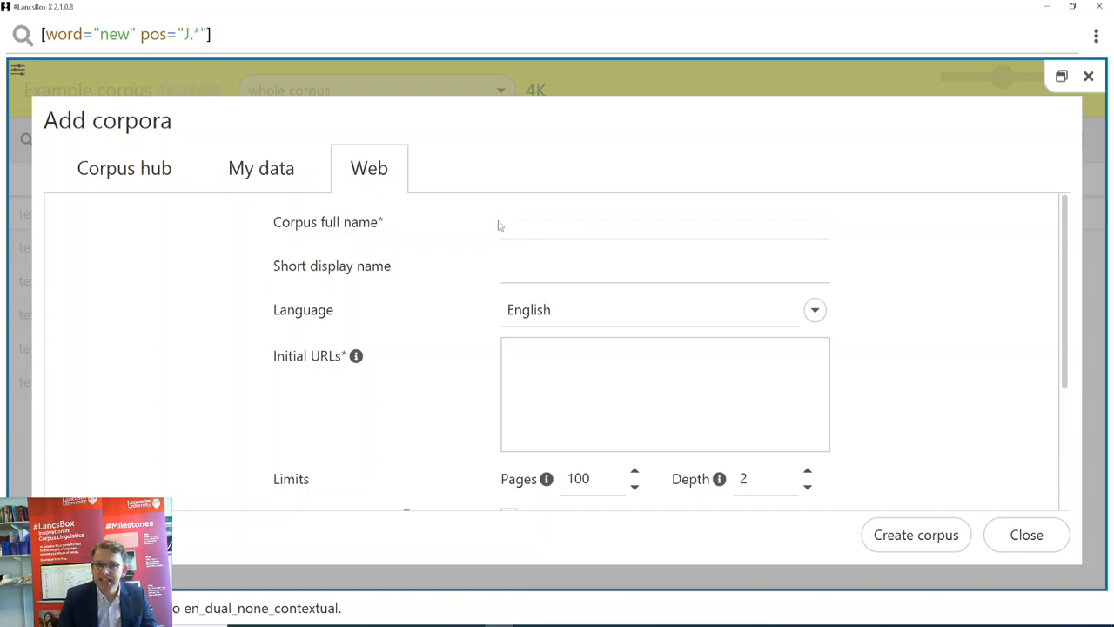
{"action": "left_click", "coordinate": [511, 355]}
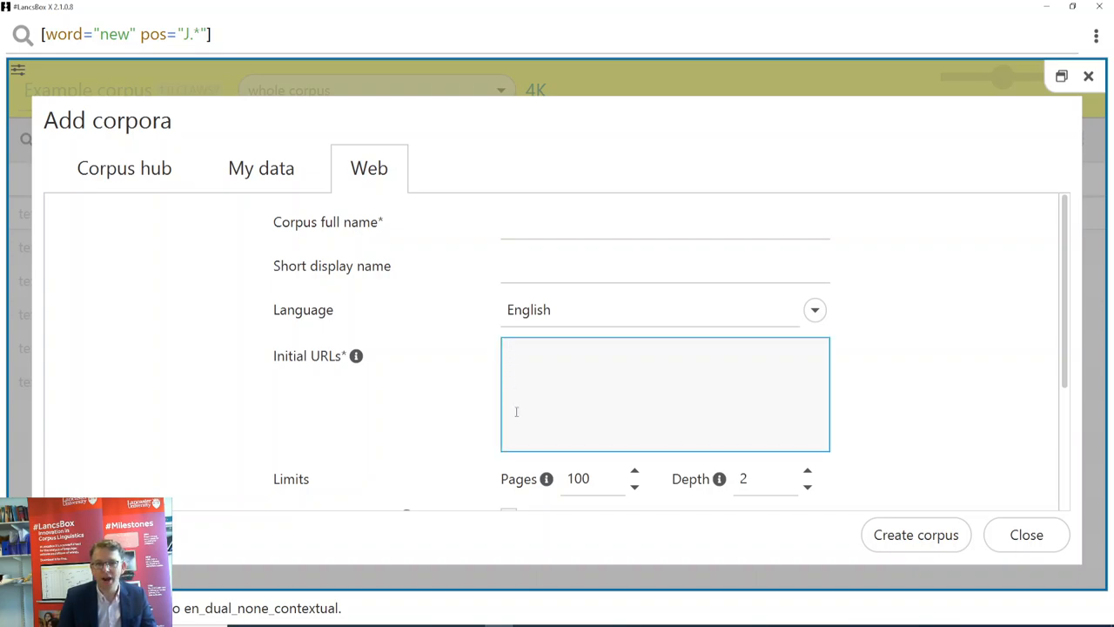
{"action": "scroll", "coordinate": [548, 394], "scroll_direction": "down", "scroll_amount": 1}
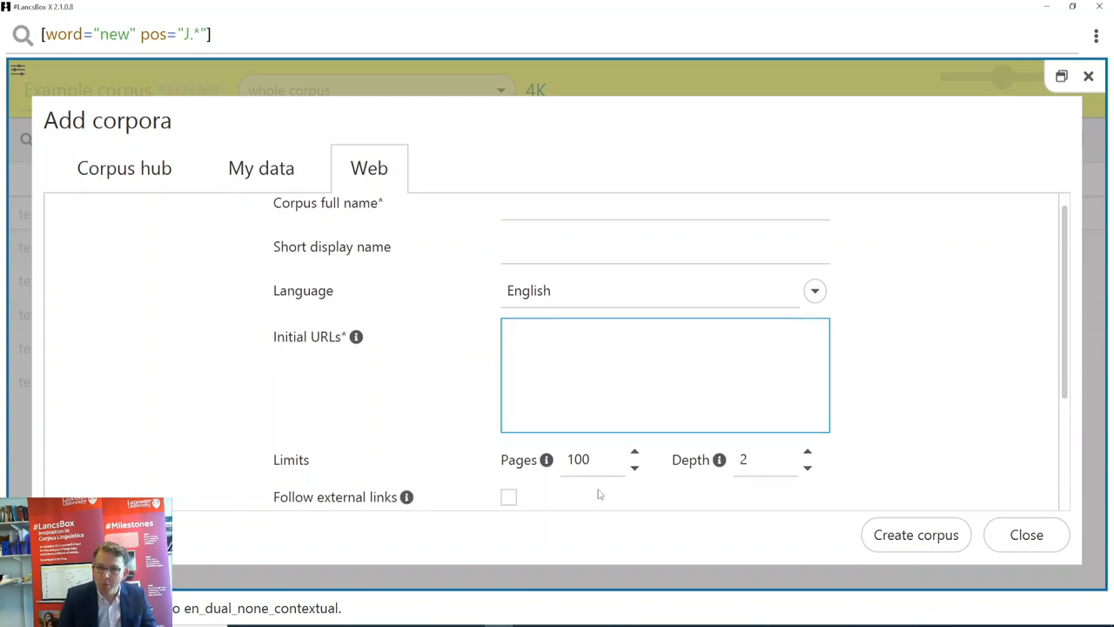